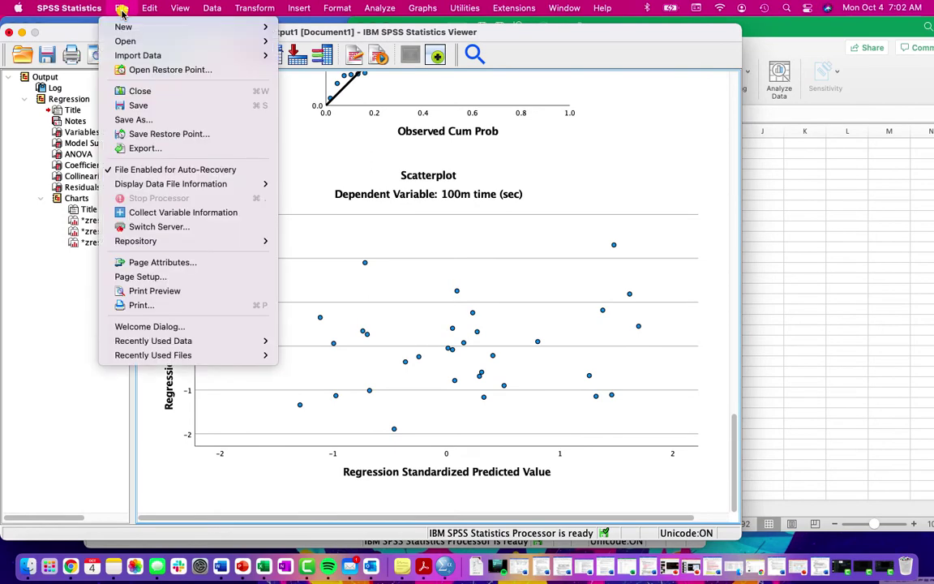
Step: Create a new blank dataset and paste the copied data with variable names, starting at the first cell
{"action": "mouse_move", "coordinate": [154, 26]}
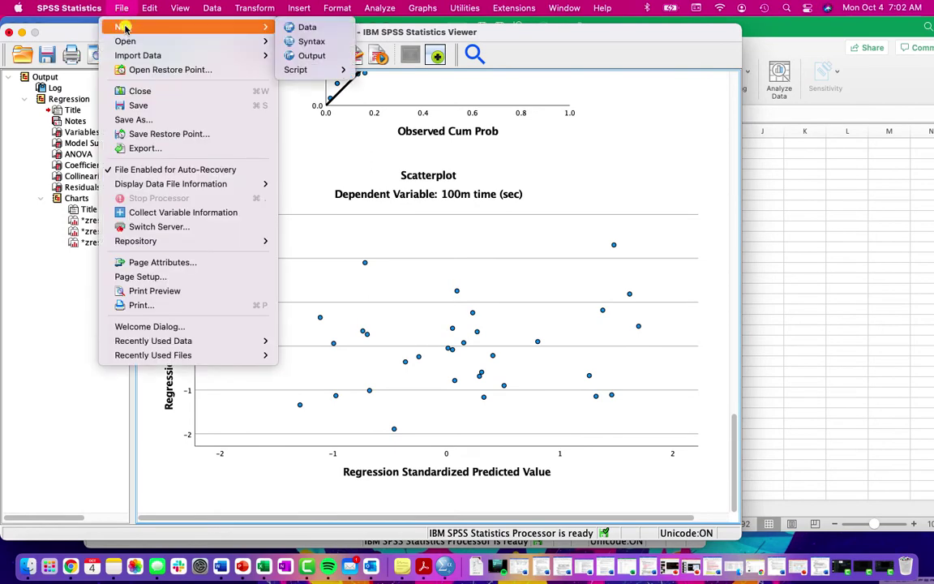
{"action": "left_click", "coordinate": [302, 26]}
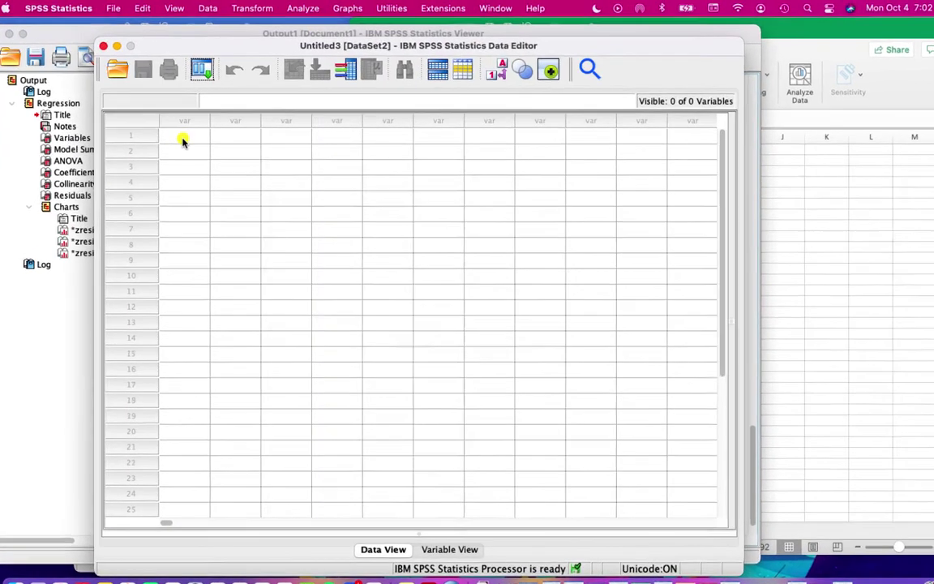
{"action": "right_click", "coordinate": [189, 131]}
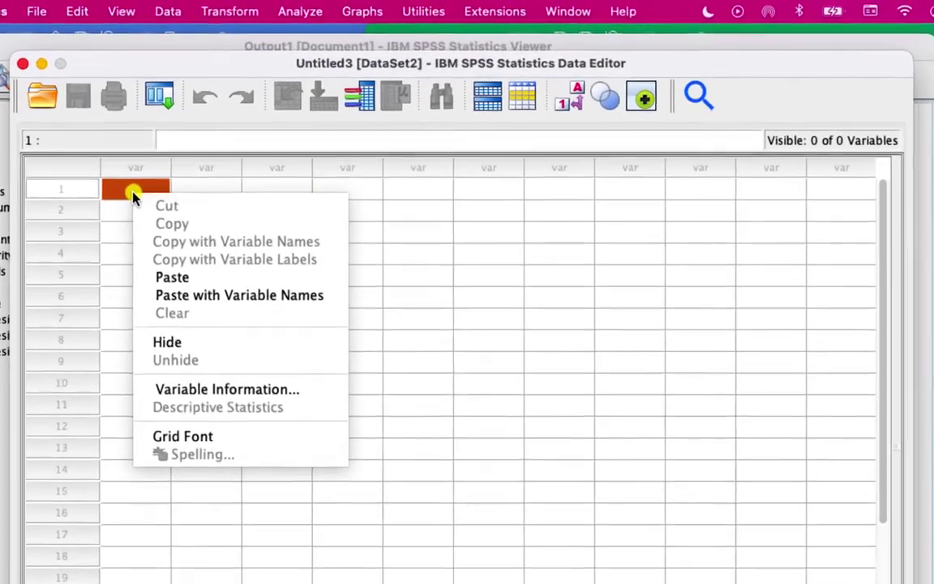
{"action": "left_click", "coordinate": [241, 209]}
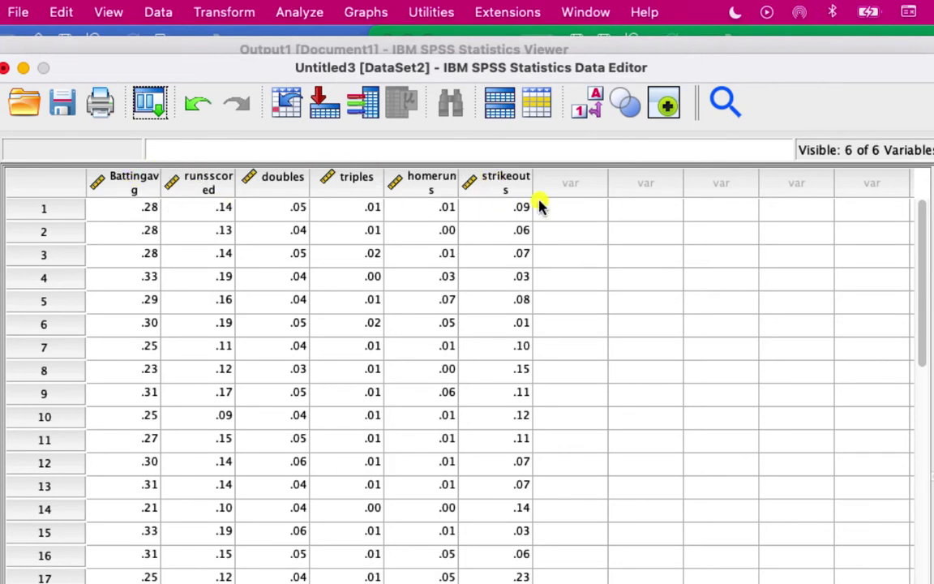
Step: Set the measurement level of all six variables, from Battingavg to strikeouts, to Scale and return to the data values
{"action": "key", "text": "super+t"}
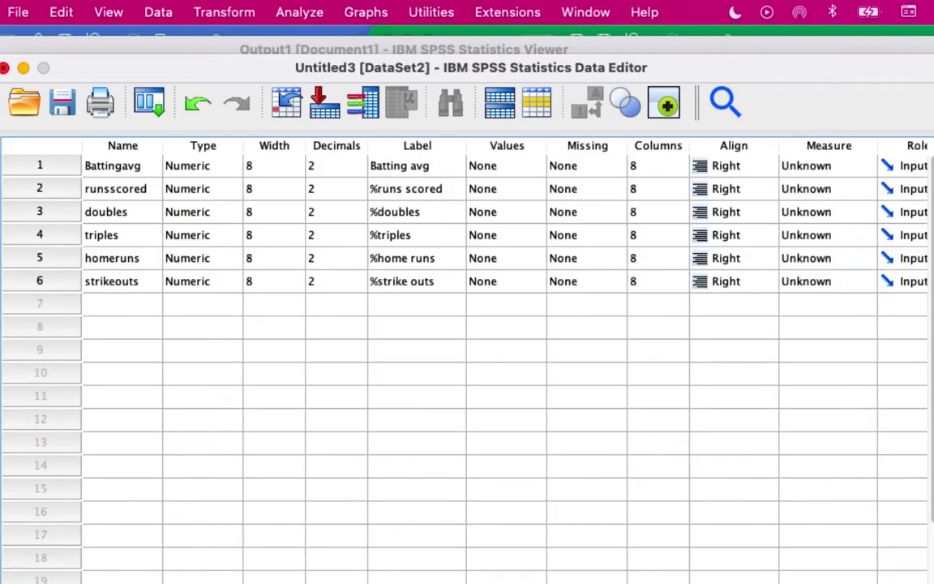
{"action": "left_click", "coordinate": [835, 167]}
{"action": "left_click", "coordinate": [830, 163]}
{"action": "left_click", "coordinate": [828, 188]}
{"action": "left_click", "coordinate": [827, 188]}
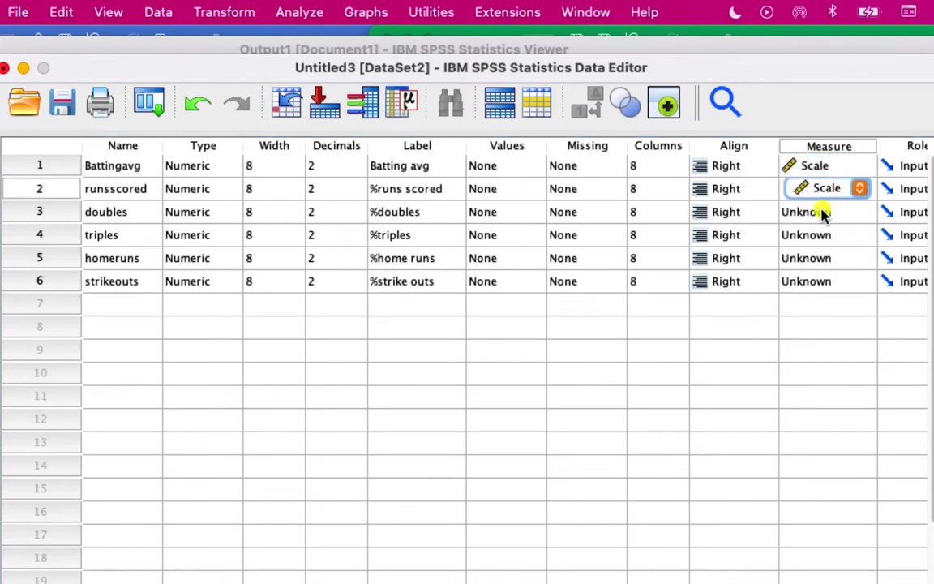
{"action": "left_click", "coordinate": [821, 212]}
{"action": "left_click", "coordinate": [821, 211]}
{"action": "left_click", "coordinate": [818, 234]}
{"action": "left_click", "coordinate": [814, 233]}
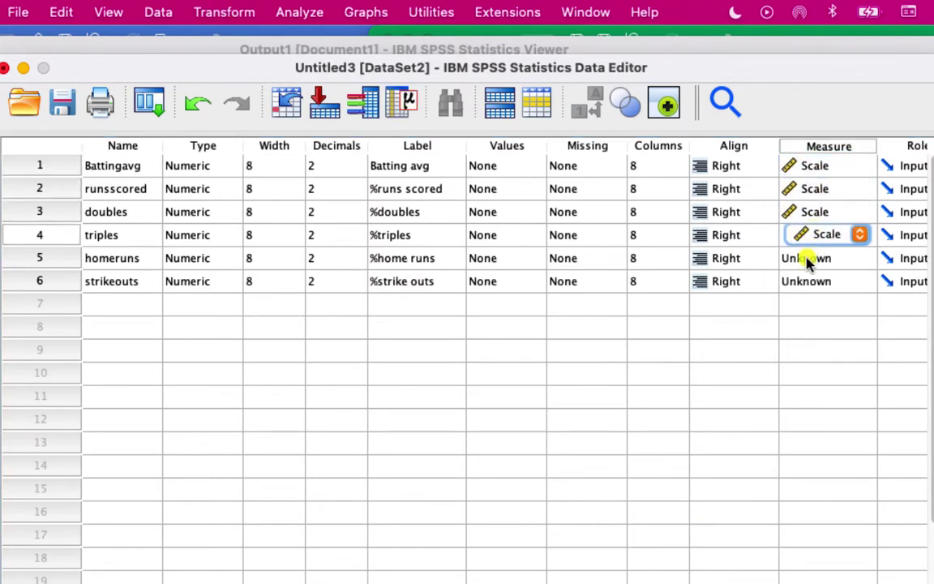
{"action": "left_click", "coordinate": [810, 258]}
{"action": "left_click", "coordinate": [806, 256]}
{"action": "left_click", "coordinate": [799, 288]}
{"action": "left_click", "coordinate": [800, 282]}
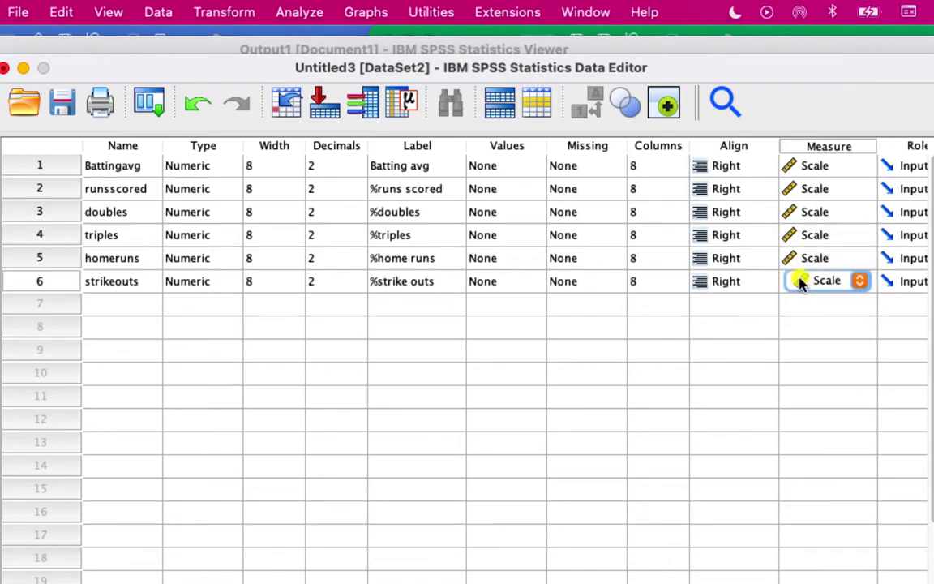
{"action": "key", "text": "super+t"}
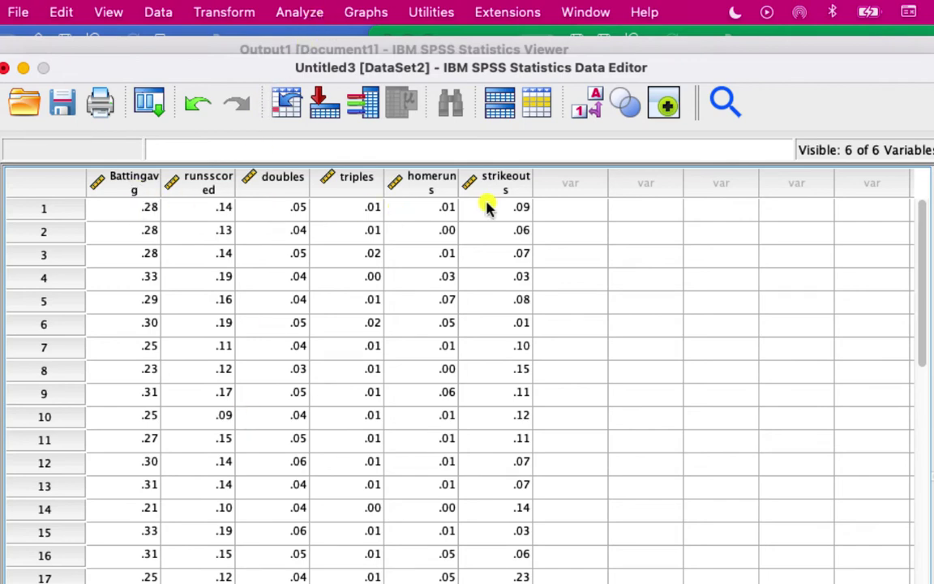
Step: Start a Linear Regression with Batting avg as the dependent variable and %strike outs as the independent variable in block 1
{"action": "left_click", "coordinate": [300, 12]}
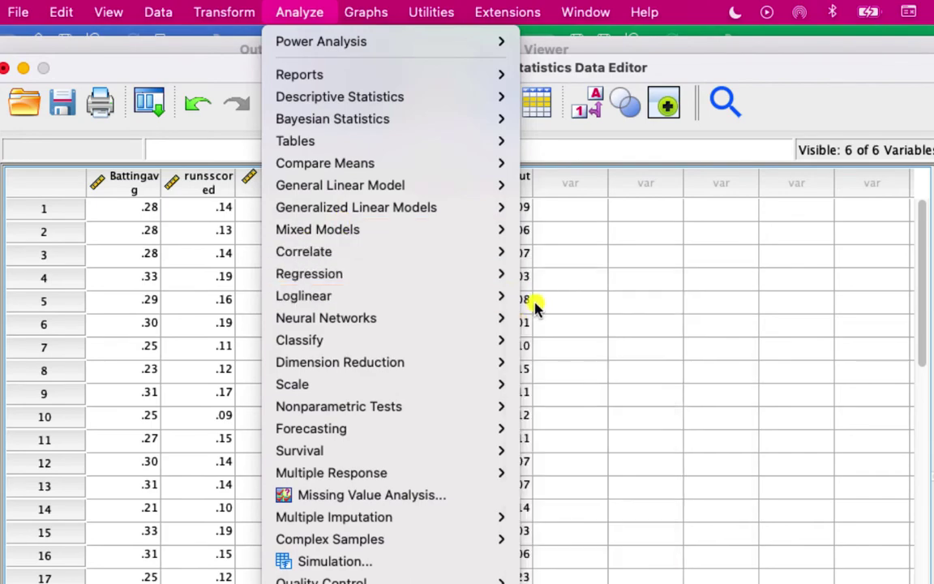
{"action": "mouse_move", "coordinate": [513, 276]}
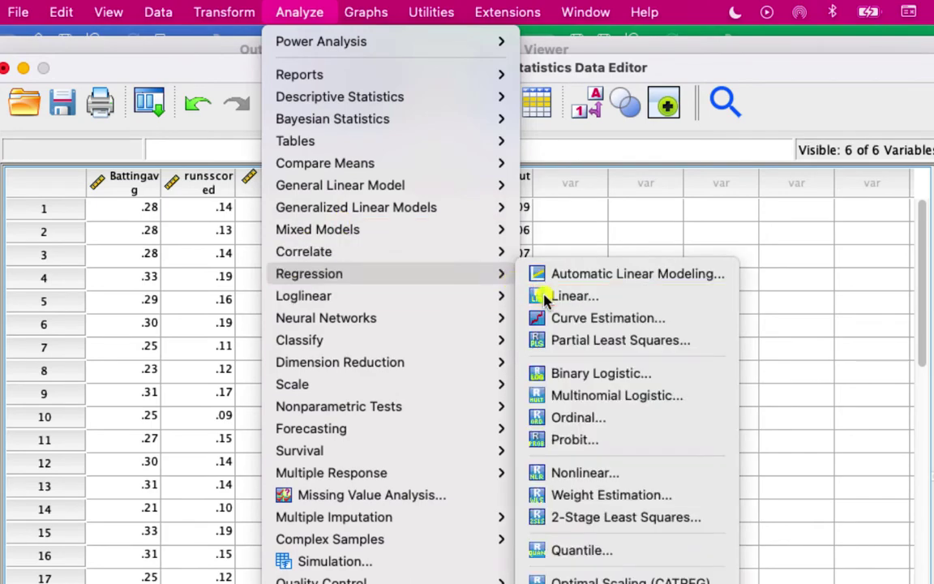
{"action": "left_click", "coordinate": [546, 299]}
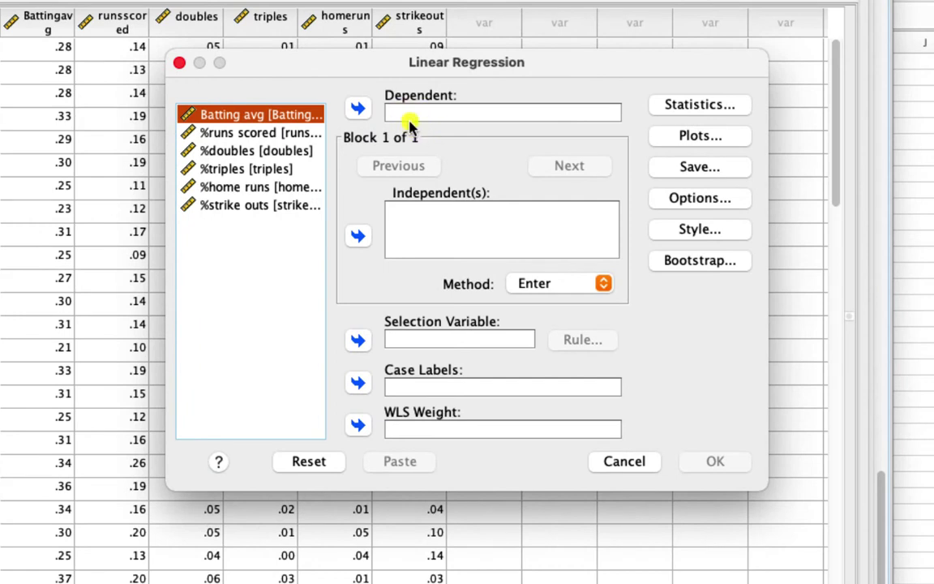
{"action": "left_click", "coordinate": [359, 111]}
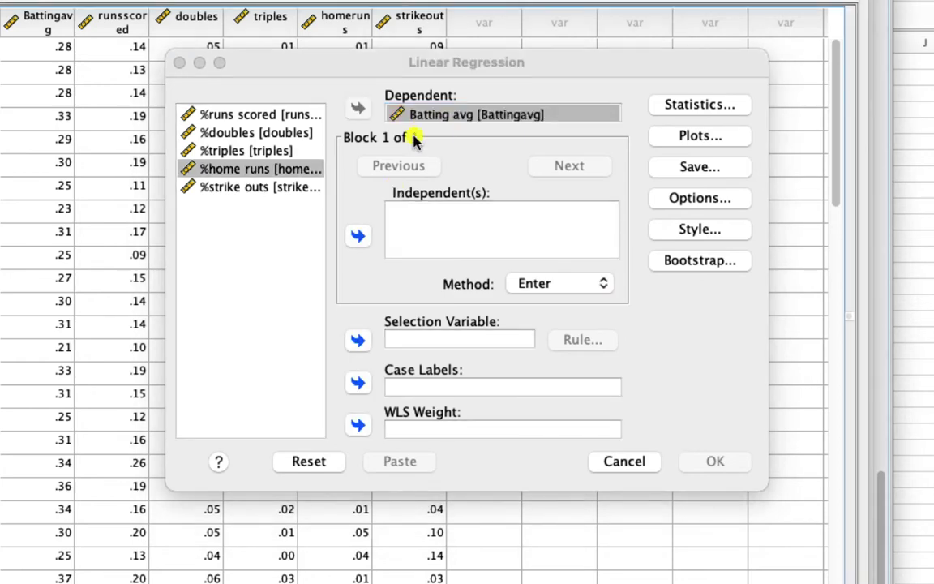
{"action": "left_click", "coordinate": [245, 188]}
{"action": "left_click", "coordinate": [358, 235]}
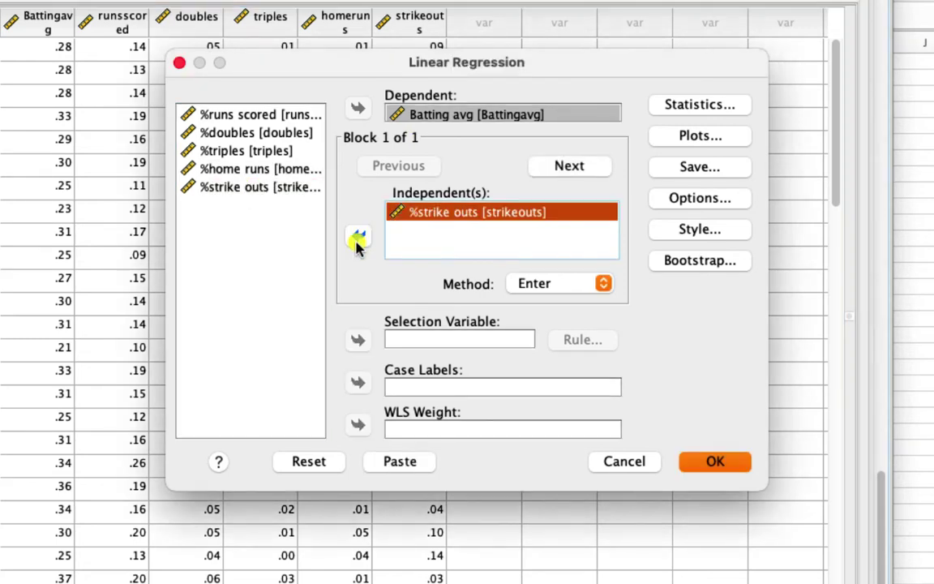
Step: Add a second block to the regression containing %home runs as the predictor
{"action": "left_click", "coordinate": [590, 176]}
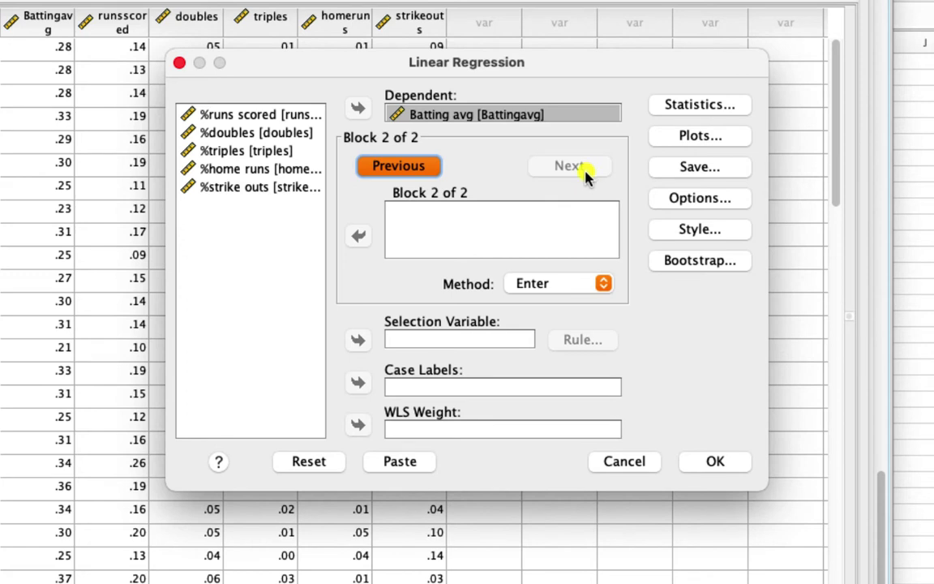
{"action": "left_click", "coordinate": [247, 170]}
{"action": "left_click", "coordinate": [358, 236]}
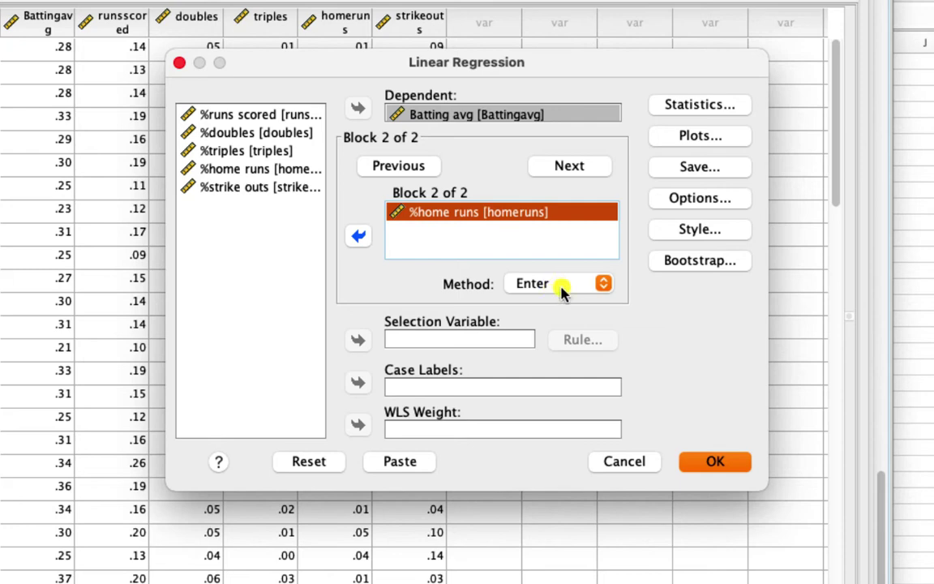
Step: Include confidence intervals, R squared change, collinearity diagnostics, Durbin-Watson and casewise diagnostics in the regression statistics
{"action": "left_click", "coordinate": [709, 107]}
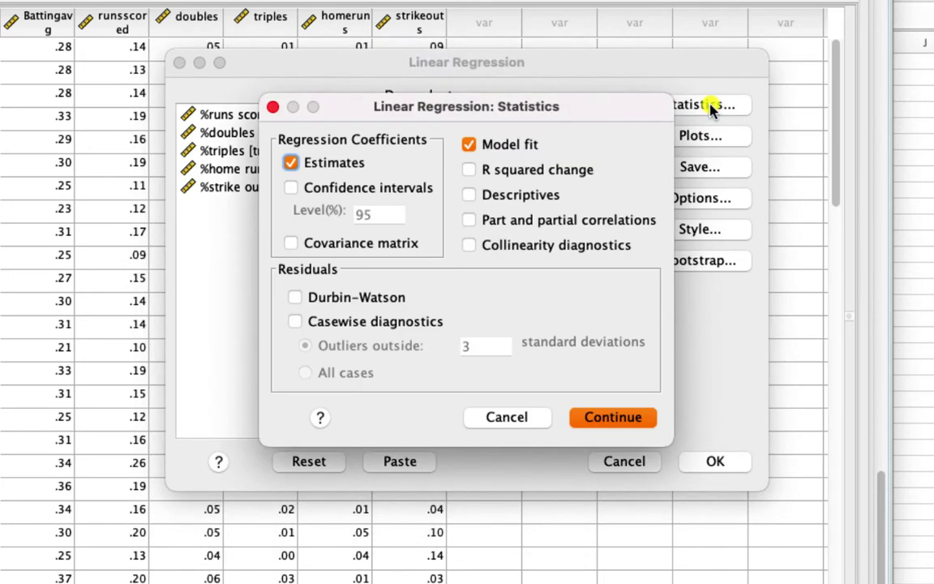
{"action": "left_click", "coordinate": [292, 188]}
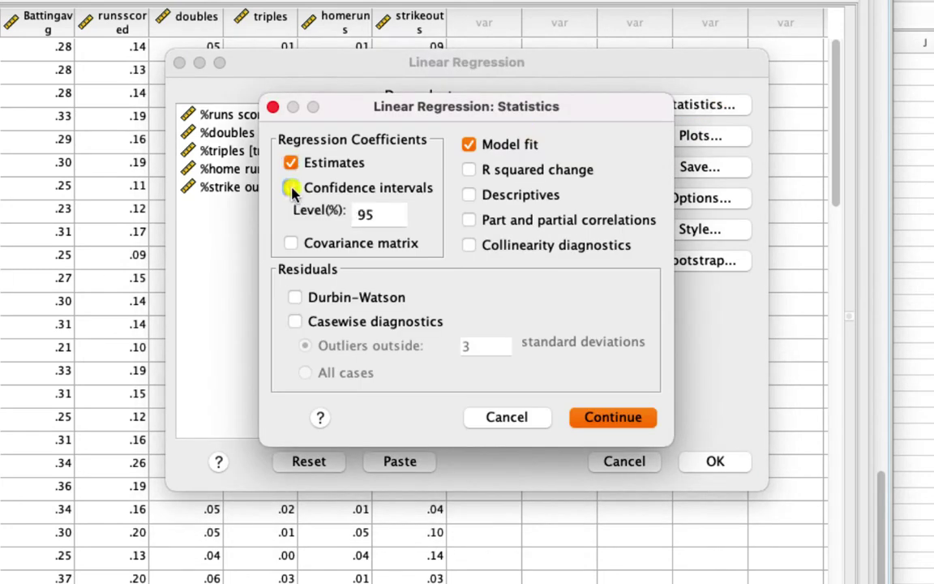
{"action": "left_click", "coordinate": [471, 171]}
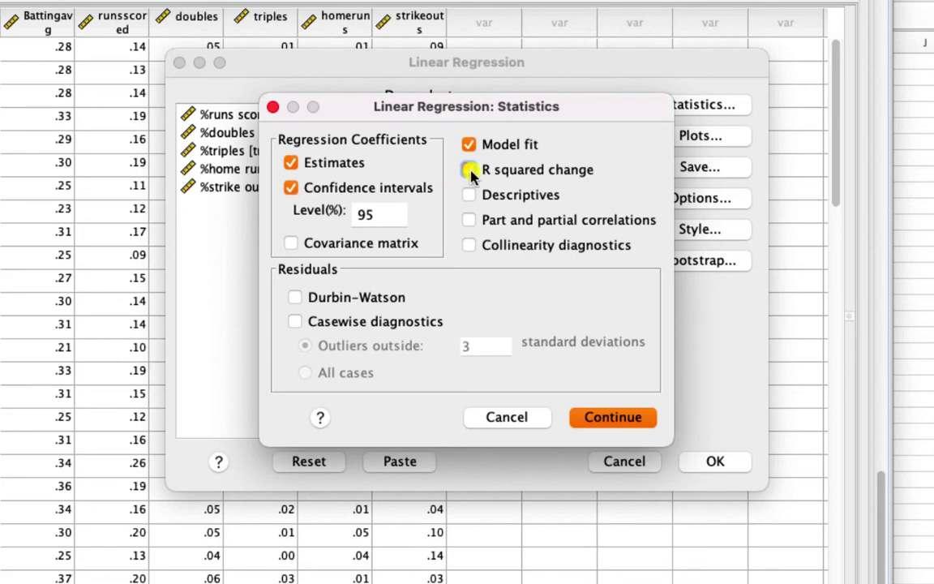
{"action": "left_click", "coordinate": [470, 246]}
{"action": "left_click", "coordinate": [294, 297]}
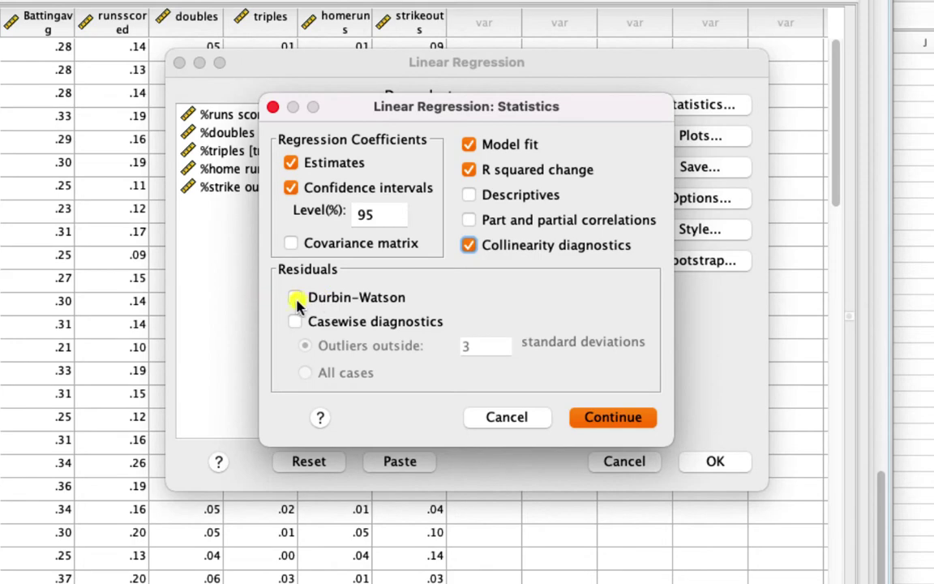
{"action": "left_click", "coordinate": [295, 322]}
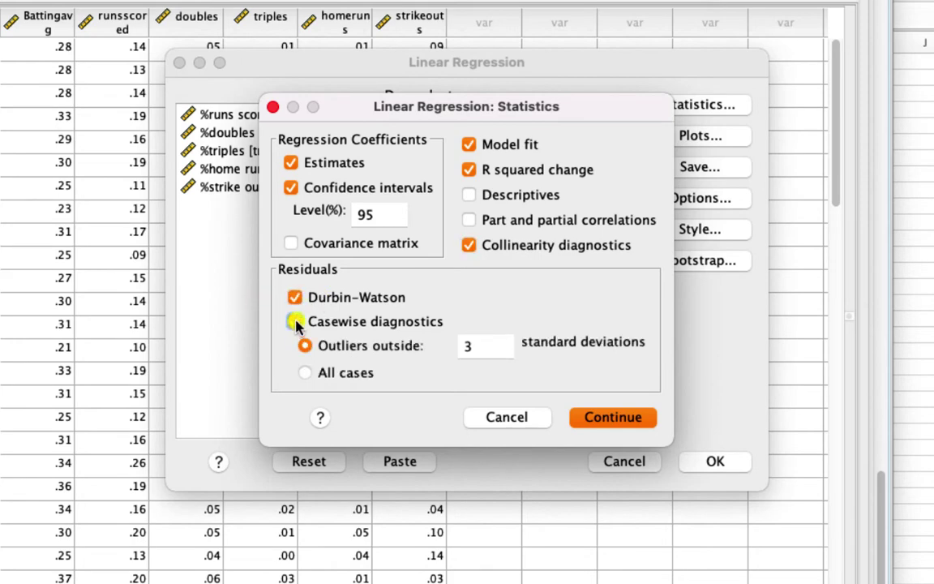
{"action": "left_click", "coordinate": [617, 417]}
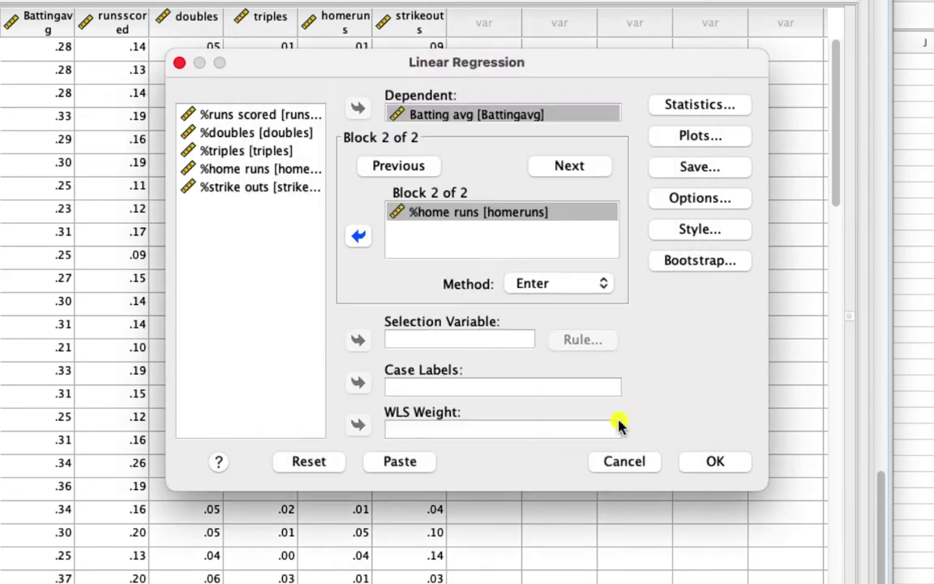
Step: Define a regression scatterplot with *ZPRED on the X axis and *ZRESID on the Y axis
{"action": "left_click", "coordinate": [714, 137]}
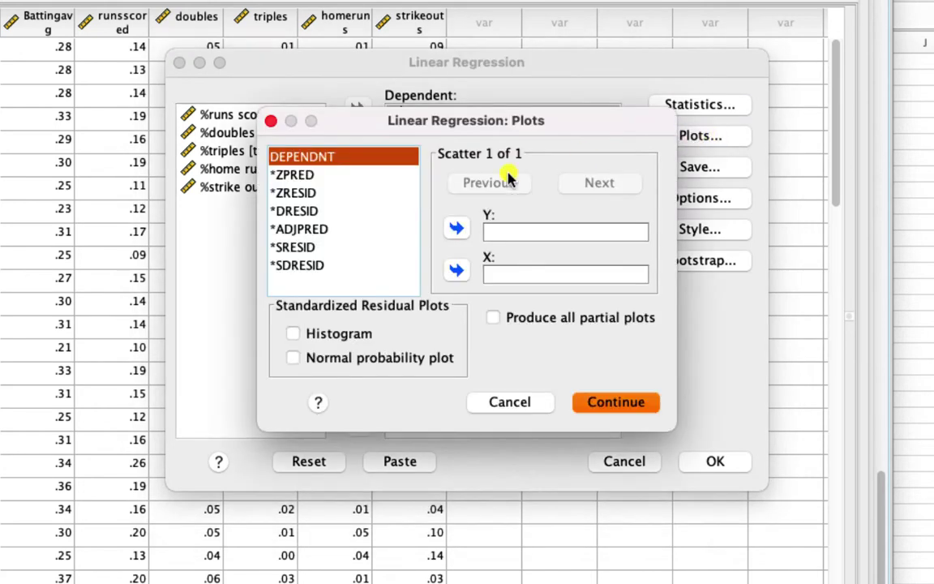
{"action": "left_click", "coordinate": [295, 175]}
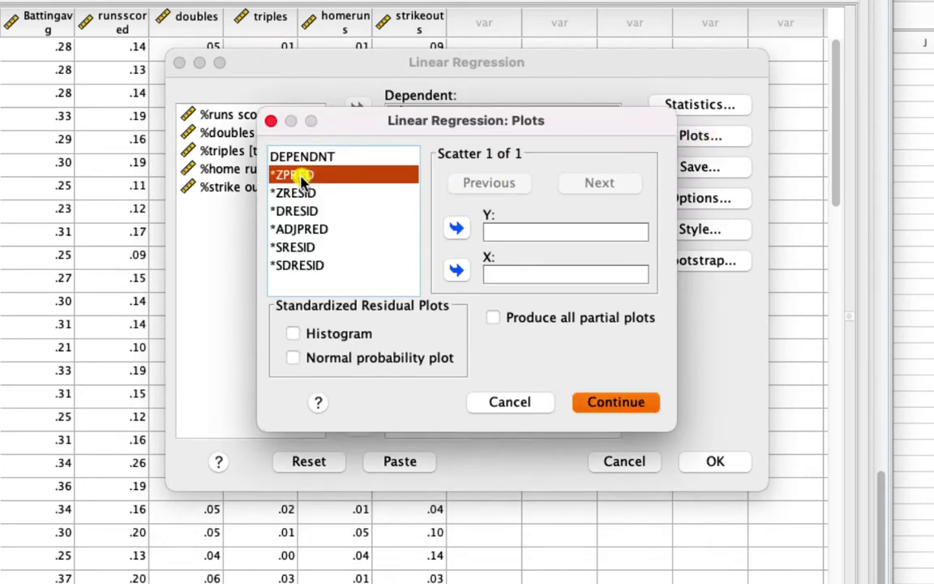
{"action": "left_click", "coordinate": [457, 270]}
{"action": "left_click", "coordinate": [312, 194]}
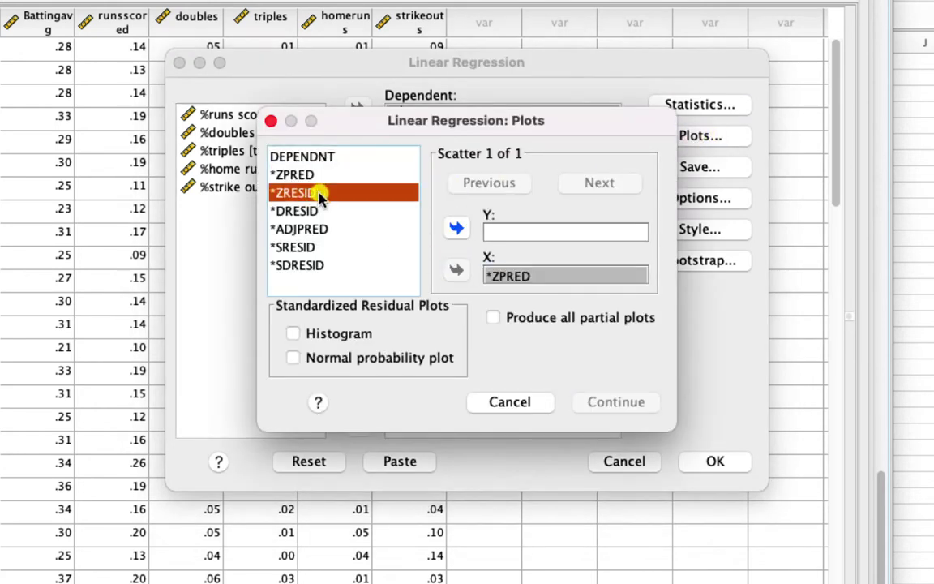
{"action": "left_click", "coordinate": [457, 229]}
Step: Include the histogram and normal probability plot of the standardized residuals, and run the regression
{"action": "left_click", "coordinate": [293, 333]}
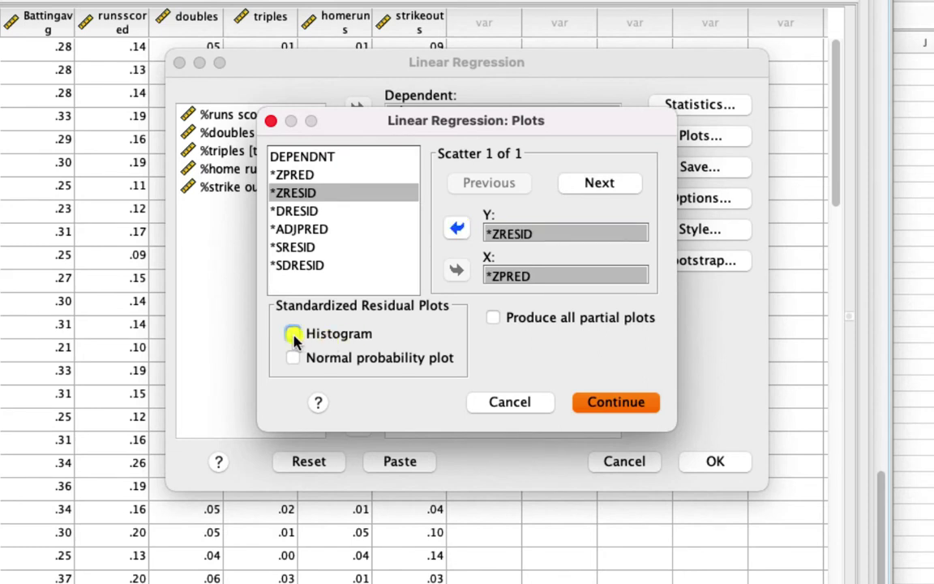
{"action": "left_click", "coordinate": [292, 357]}
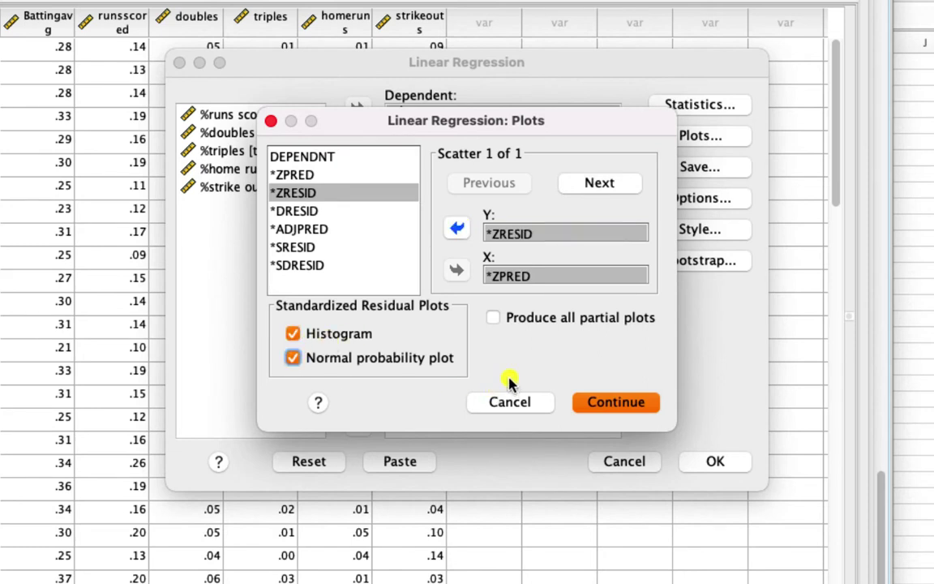
{"action": "left_click", "coordinate": [629, 405]}
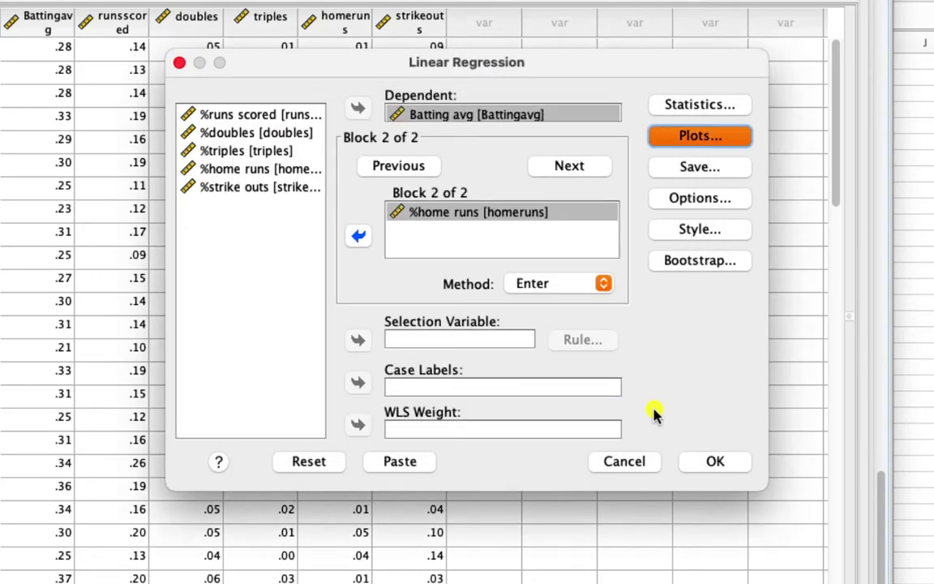
{"action": "left_click", "coordinate": [708, 463]}
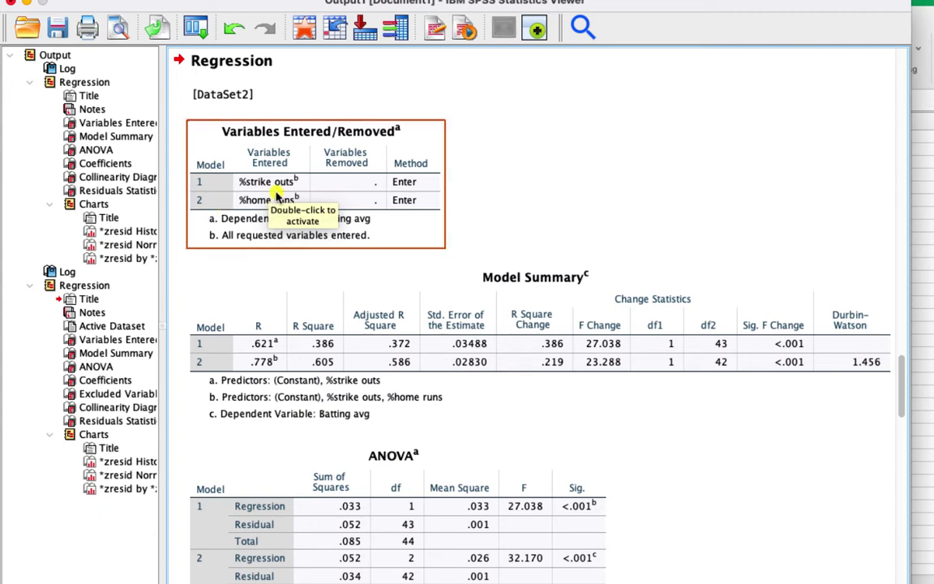
Step: Replace the title text of the first regression output with "VJ and 100m Time"
{"action": "left_click", "coordinate": [84, 82]}
{"action": "left_click", "coordinate": [85, 82]}
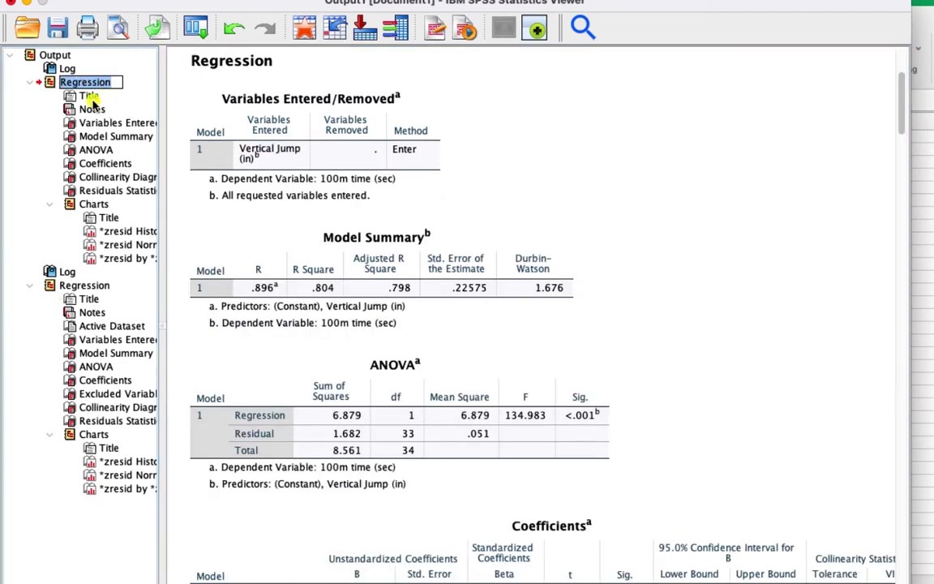
{"action": "left_click", "coordinate": [235, 62]}
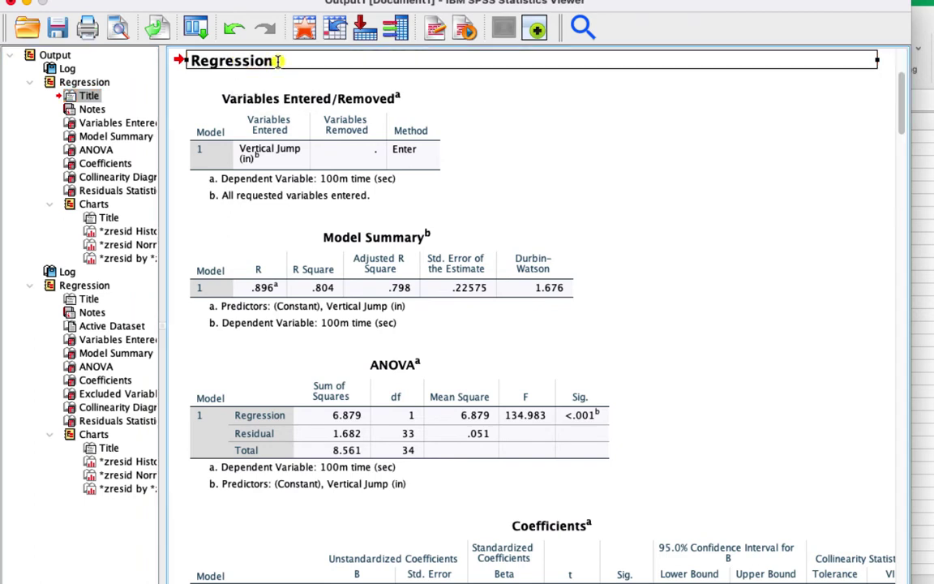
{"action": "double_click", "coordinate": [201, 62]}
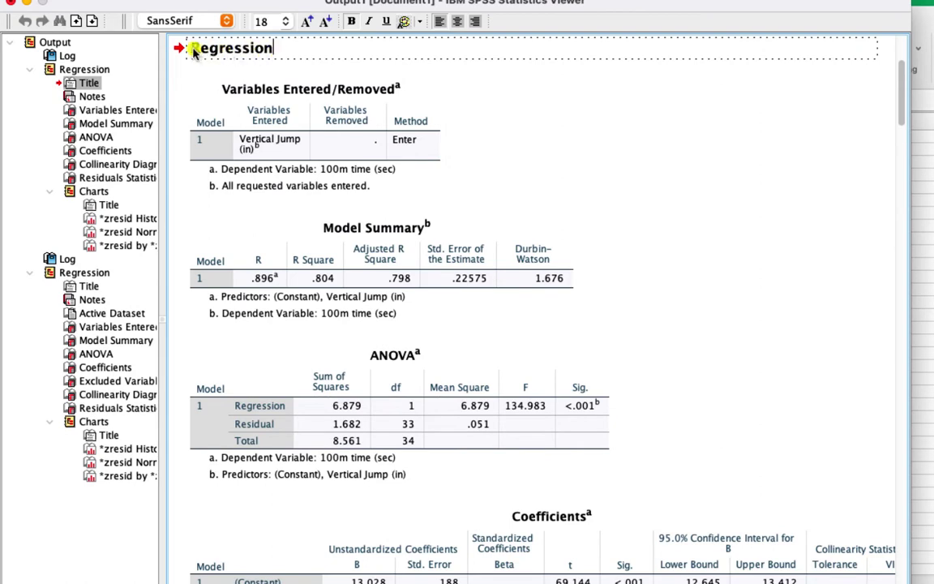
{"action": "left_click_drag", "start_coordinate": [193, 48], "coordinate": [286, 52]}
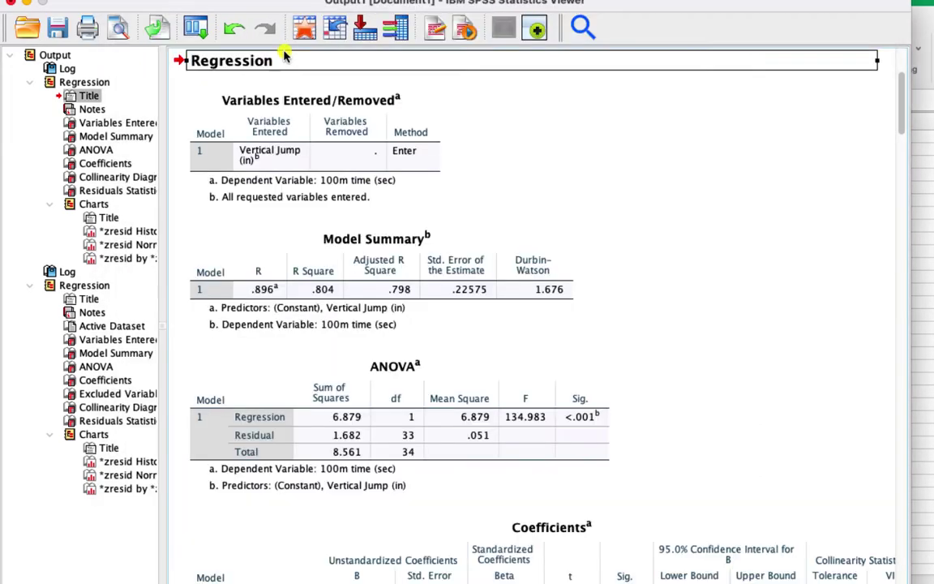
{"action": "double_click", "coordinate": [237, 63]}
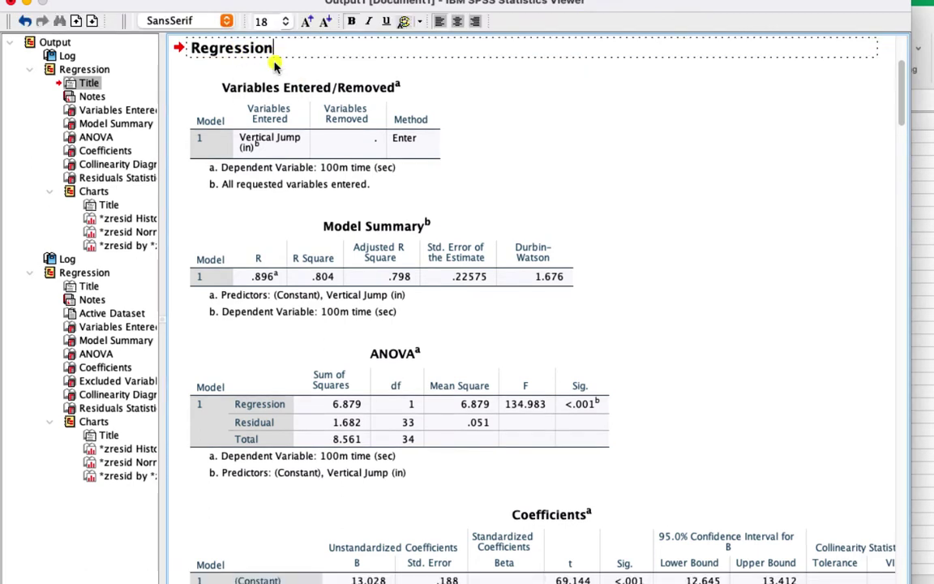
{"action": "left_click_drag", "start_coordinate": [276, 50], "coordinate": [192, 46]}
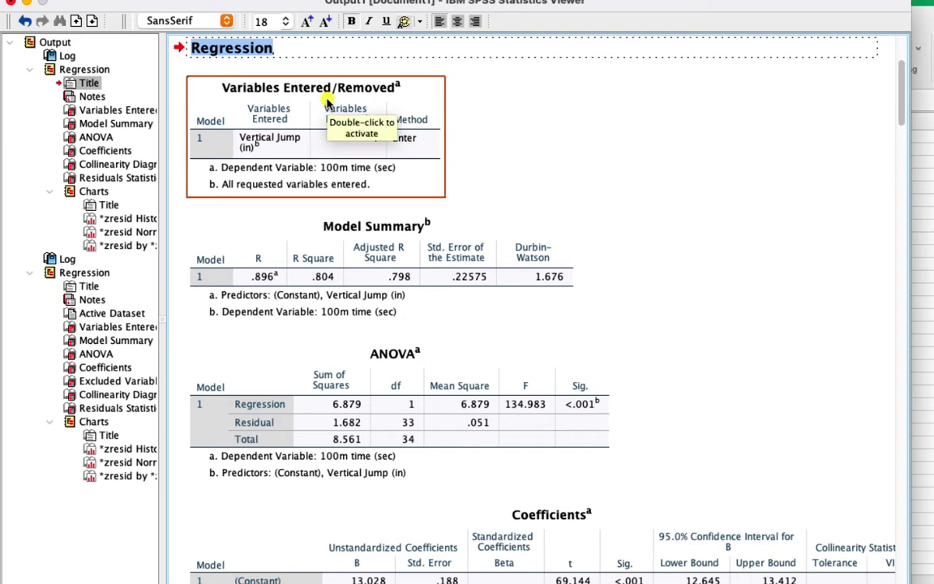
{"action": "type", "text": "VJ and 100m Time"}
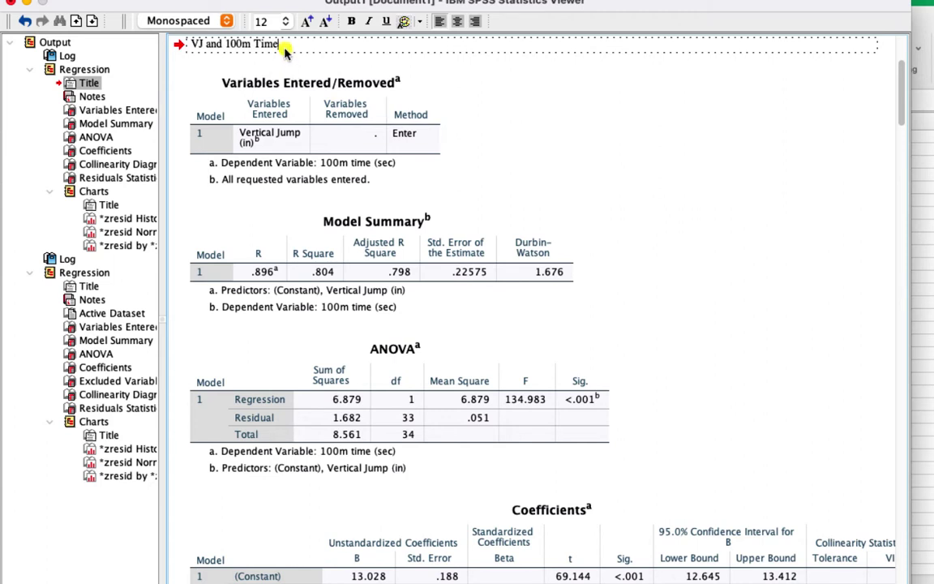
Step: Format the "VJ and 100m Time" title as bold SansSerif at size 18
{"action": "left_click_drag", "start_coordinate": [285, 49], "coordinate": [187, 42]}
{"action": "left_click", "coordinate": [215, 25]}
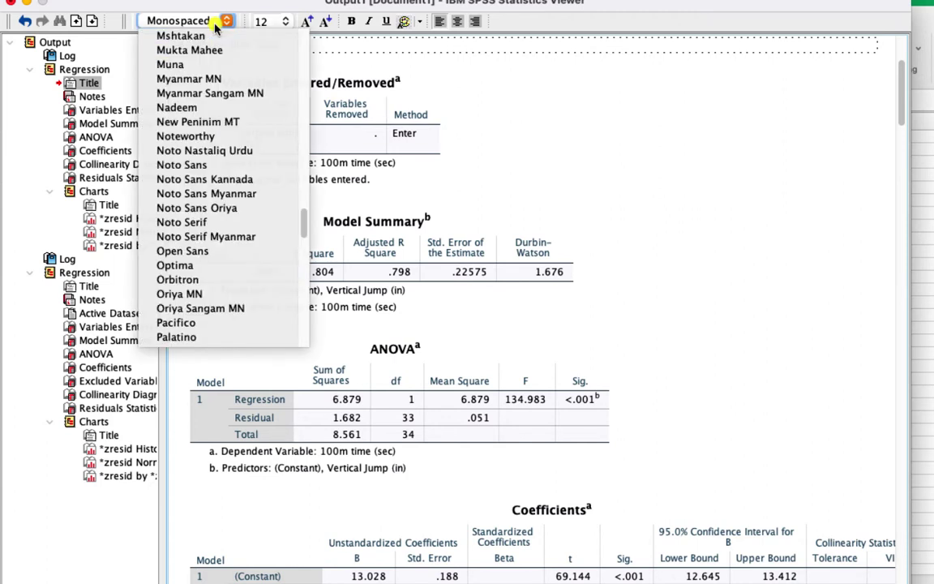
{"action": "scroll", "coordinate": [248, 150], "scroll_direction": "down", "scroll_amount": 10}
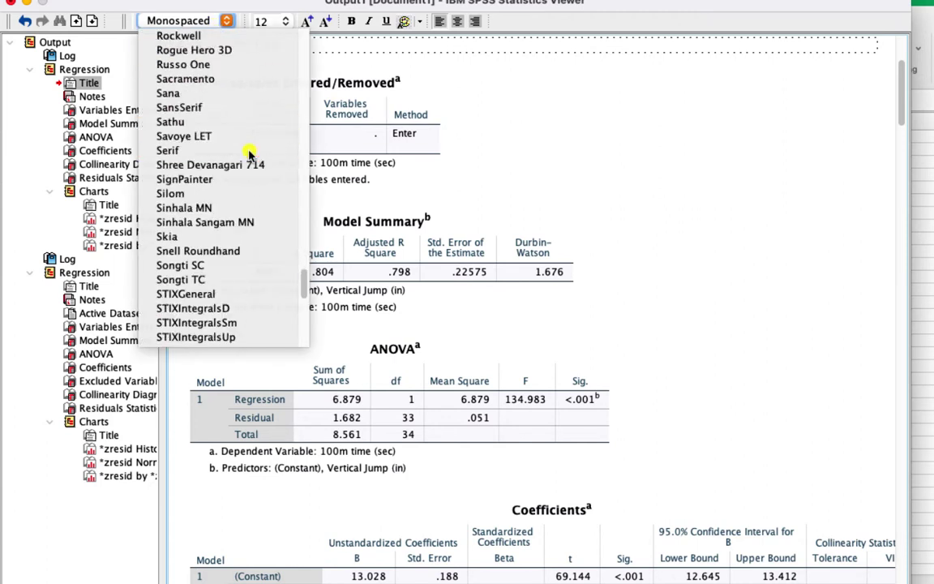
{"action": "left_click", "coordinate": [190, 107]}
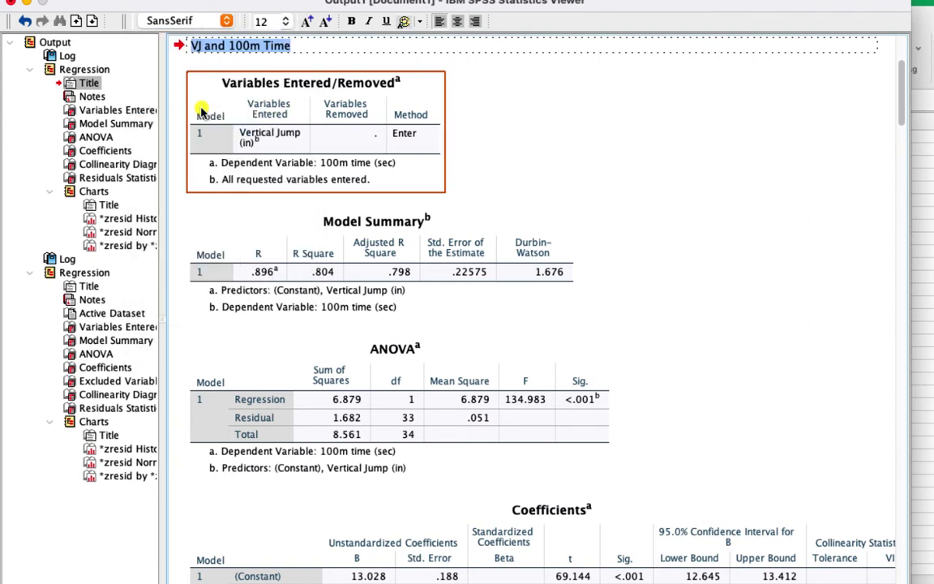
{"action": "left_click", "coordinate": [288, 22]}
{"action": "left_click", "coordinate": [272, 109]}
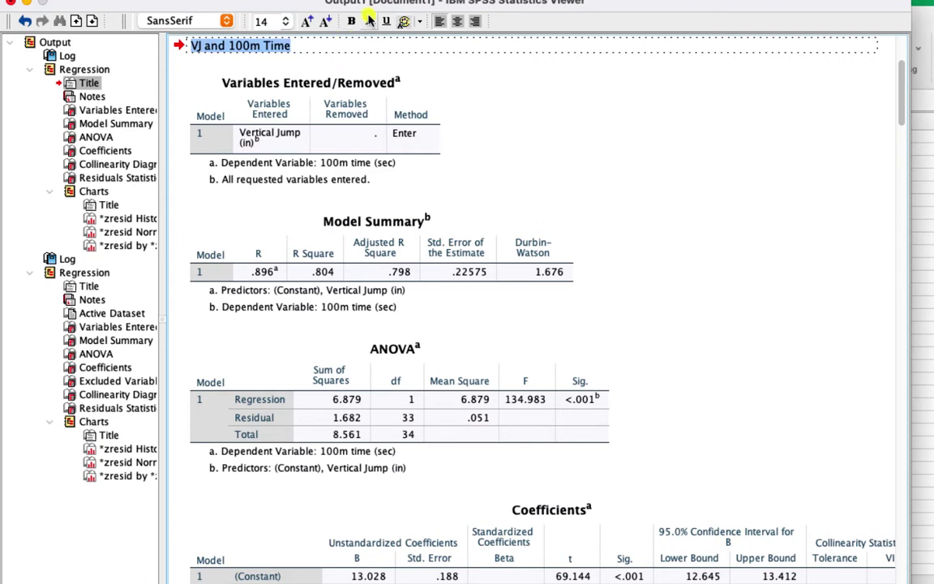
{"action": "left_click", "coordinate": [353, 22]}
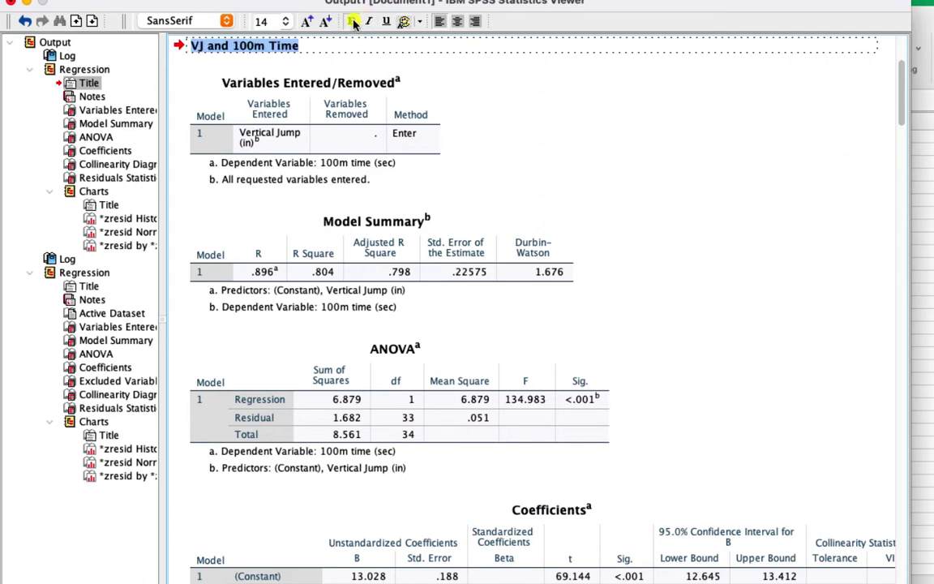
{"action": "left_click", "coordinate": [286, 21]}
{"action": "left_click", "coordinate": [267, 137]}
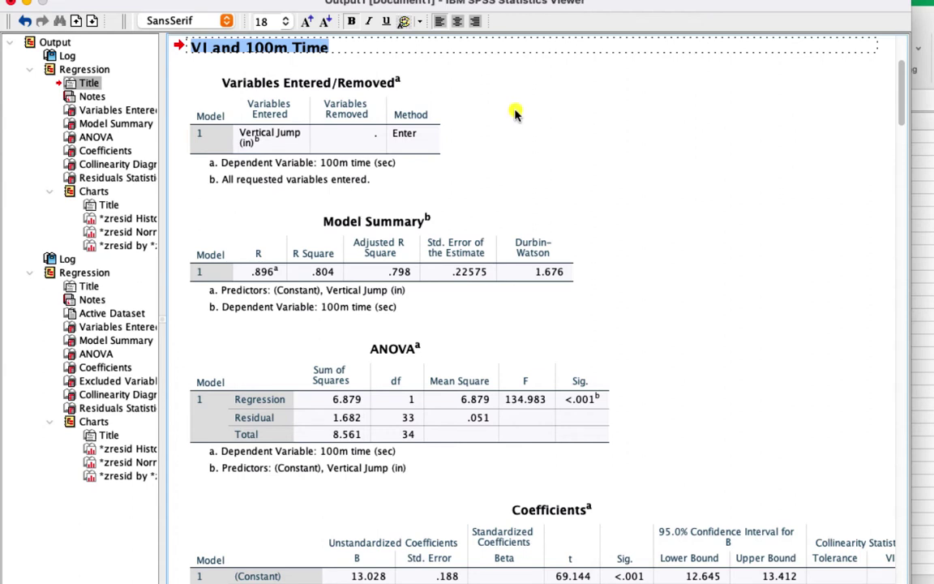
{"action": "left_click", "coordinate": [348, 52]}
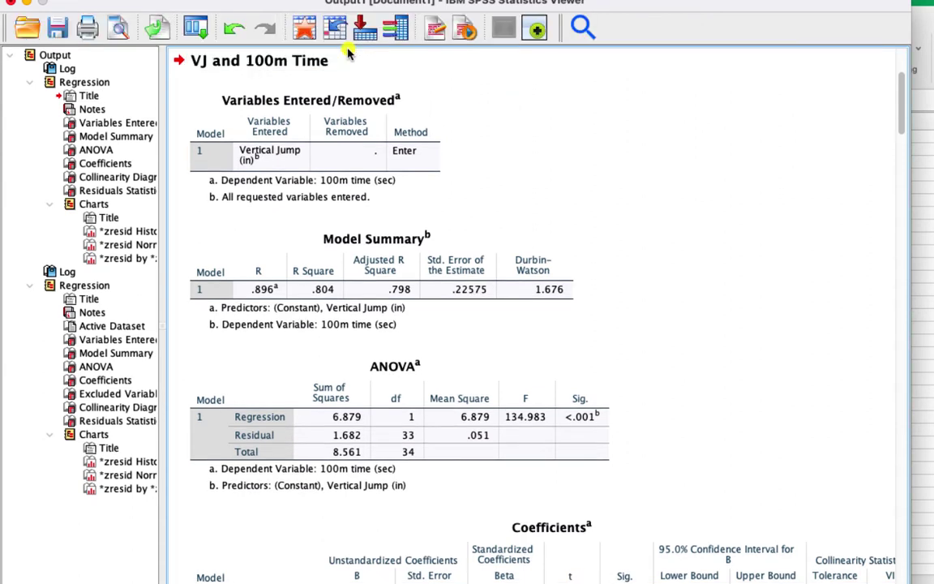
{"action": "left_click", "coordinate": [261, 63]}
Step: Cut the first log and the first regression's Notes from the output
{"action": "left_click", "coordinate": [52, 72]}
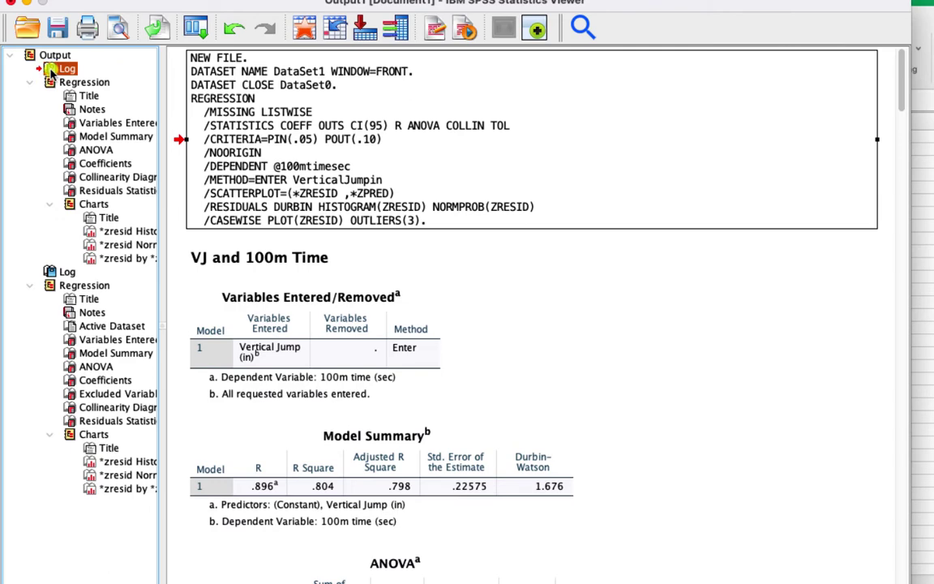
{"action": "right_click", "coordinate": [52, 71]}
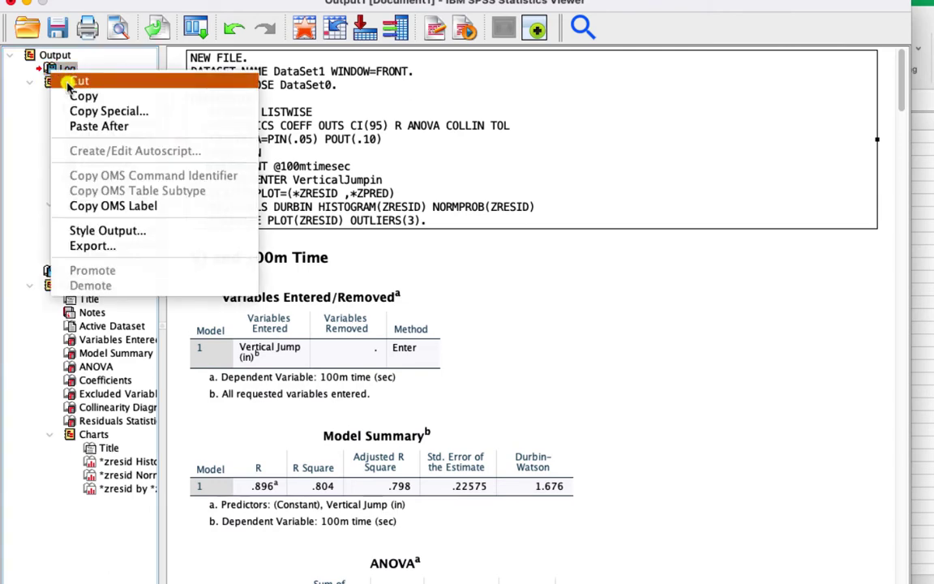
{"action": "left_click", "coordinate": [73, 82]}
{"action": "left_click", "coordinate": [81, 95]}
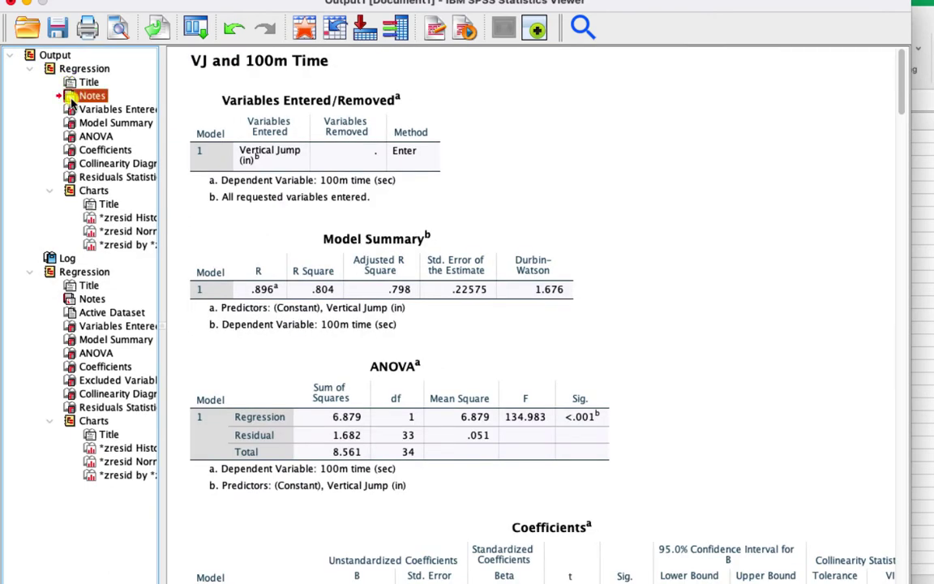
{"action": "right_click", "coordinate": [72, 99]}
{"action": "left_click", "coordinate": [85, 114]}
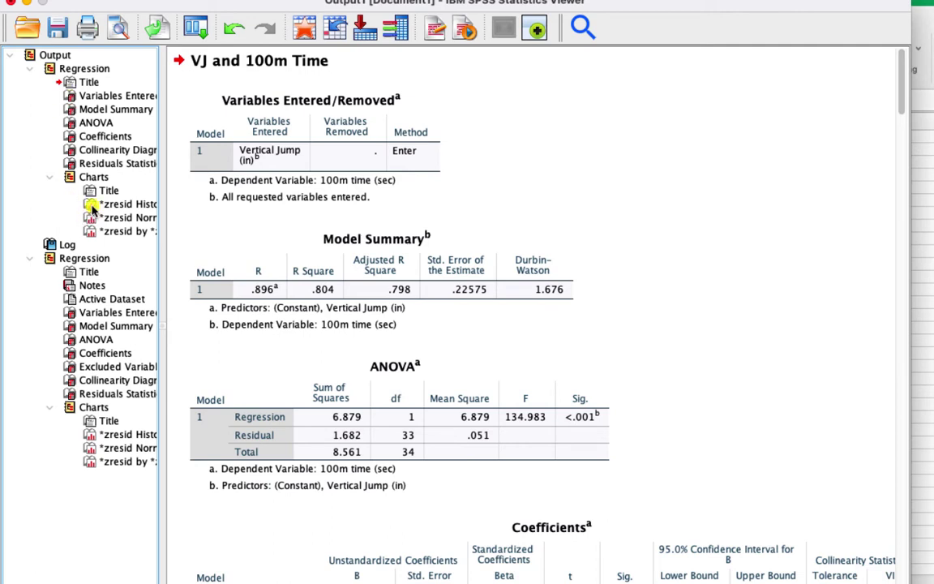
Step: Cut the Collinearity Diagnostics and Residuals Statistics tables from the first regression's output
{"action": "left_click", "coordinate": [65, 151]}
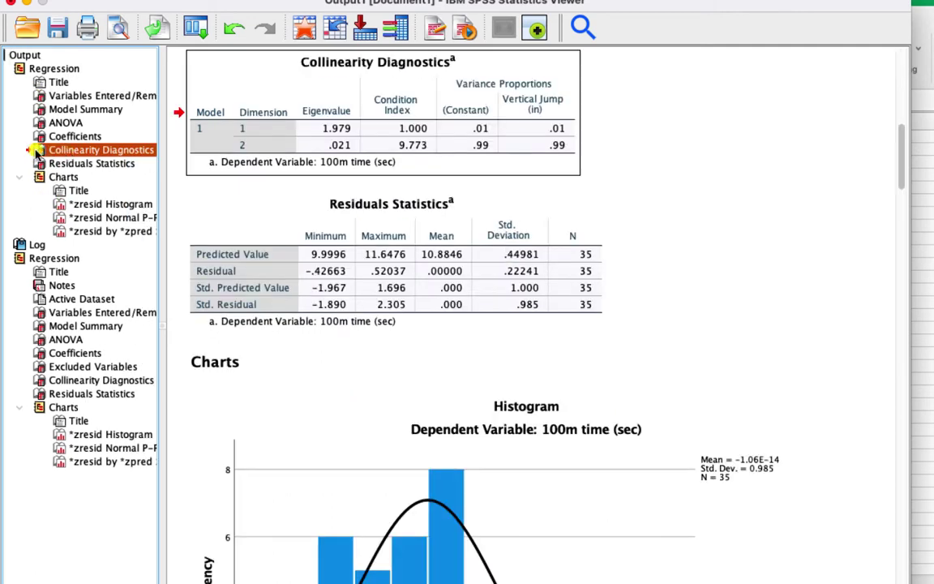
{"action": "right_click", "coordinate": [38, 152]}
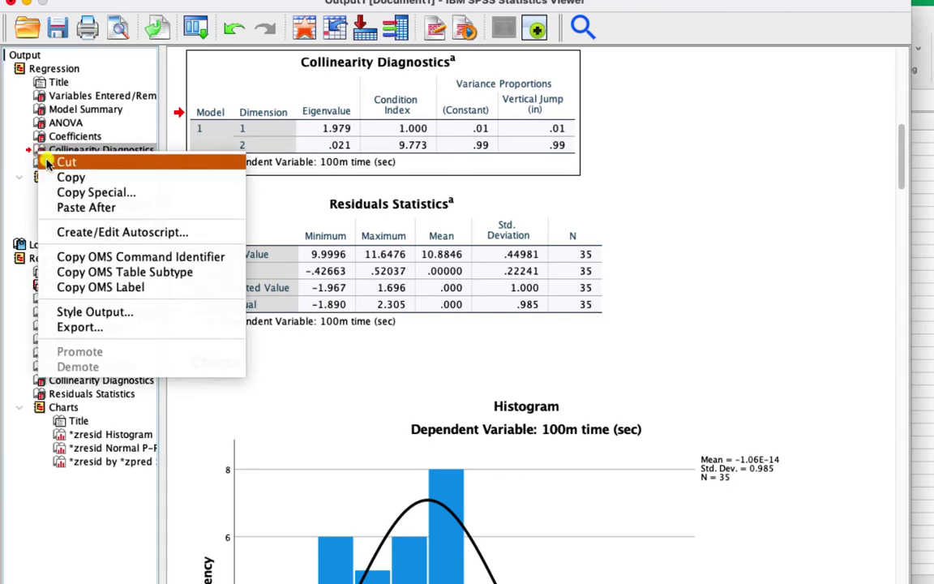
{"action": "left_click", "coordinate": [67, 161]}
{"action": "double_click", "coordinate": [39, 152]}
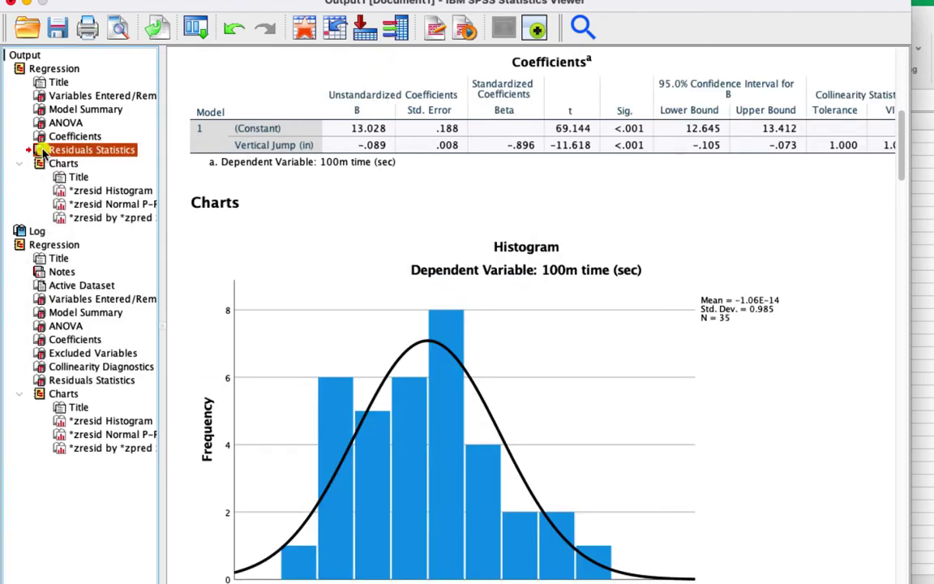
{"action": "right_click", "coordinate": [39, 152]}
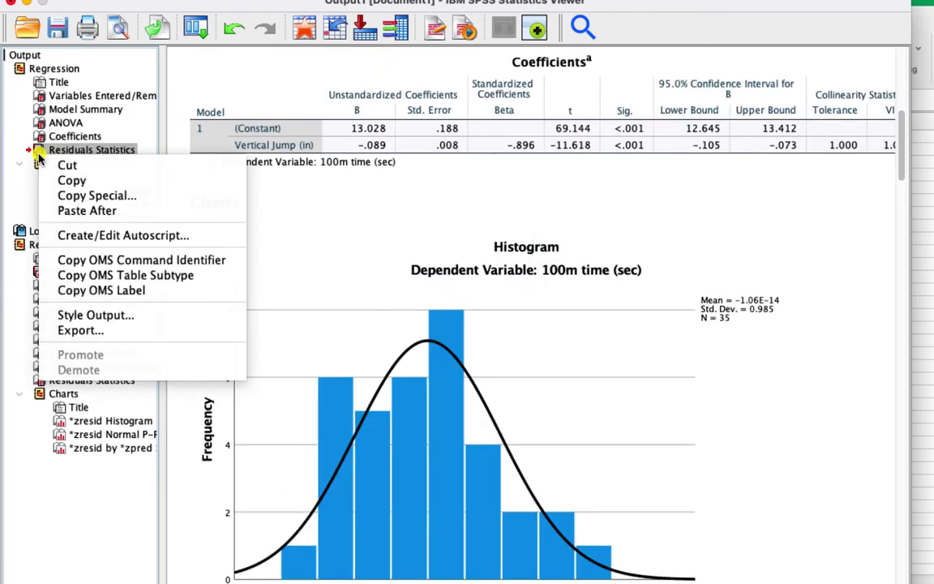
{"action": "left_click", "coordinate": [54, 164]}
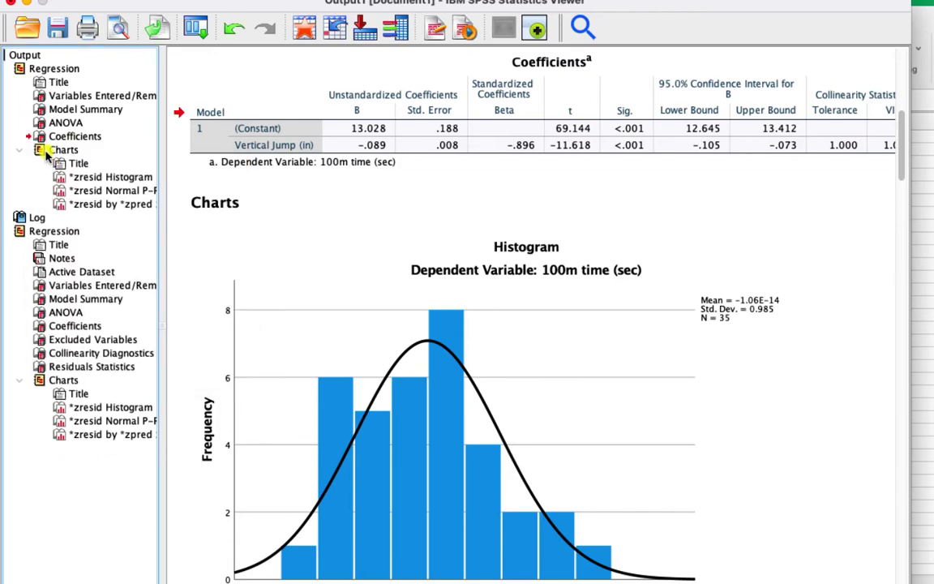
{"action": "scroll", "coordinate": [45, 156], "scroll_direction": "right", "scroll_amount": 1}
{"action": "scroll", "coordinate": [47, 156], "scroll_direction": "left", "scroll_amount": 1}
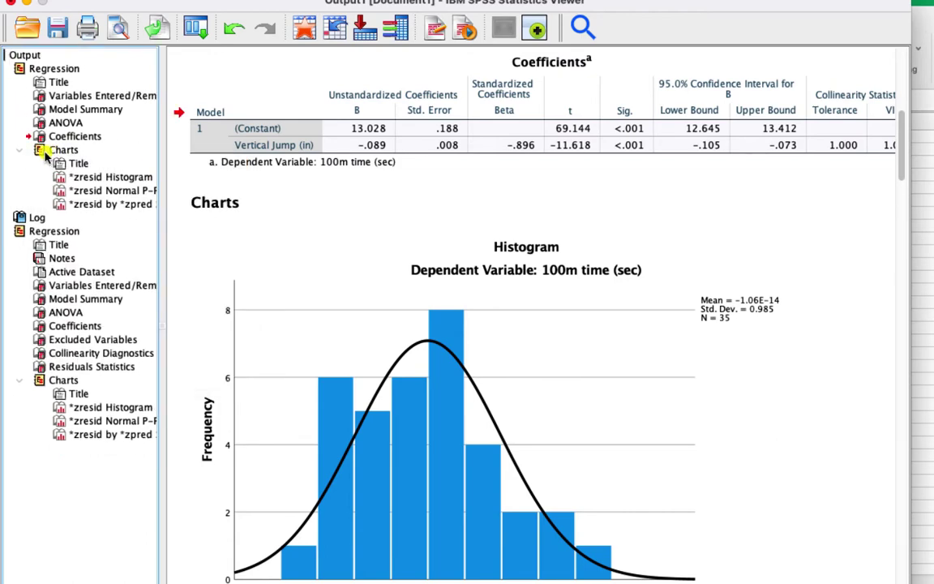
Step: Cut the remaining log and the second regression's Notes and Active Dataset items from the output
{"action": "left_click", "coordinate": [20, 219]}
{"action": "right_click", "coordinate": [20, 218]}
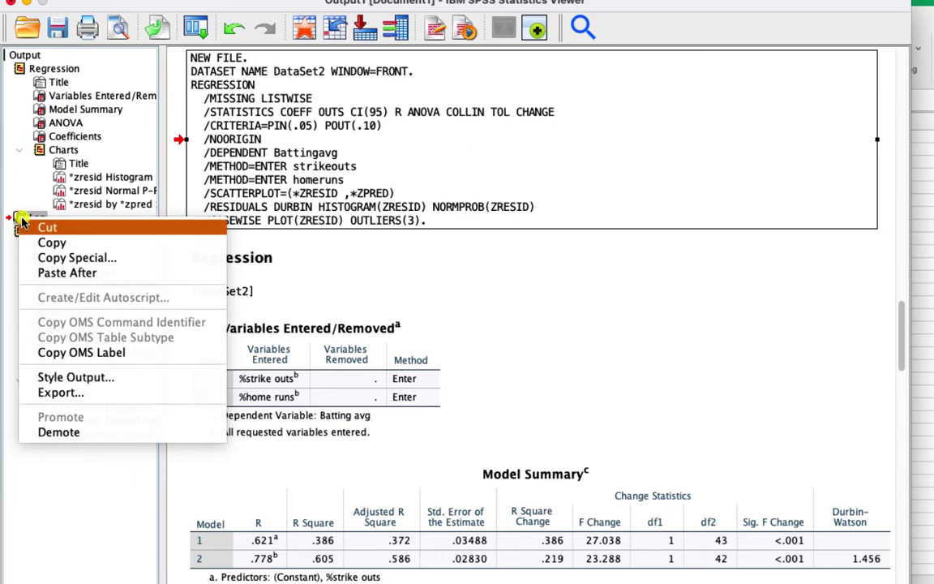
{"action": "left_click", "coordinate": [32, 227]}
{"action": "left_click_drag", "start_coordinate": [121, 583], "coordinate": [65, 583]}
{"action": "left_click", "coordinate": [69, 250]}
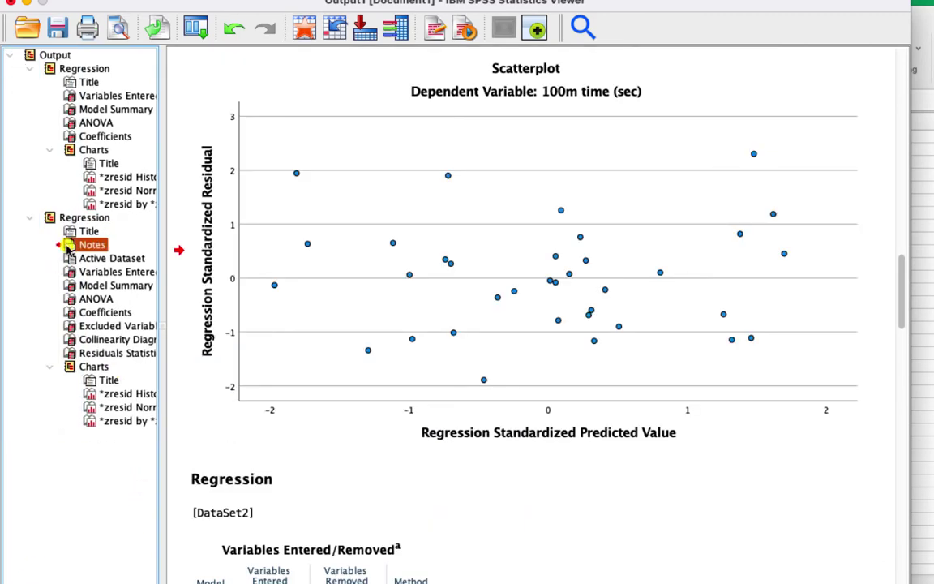
{"action": "right_click", "coordinate": [69, 251]}
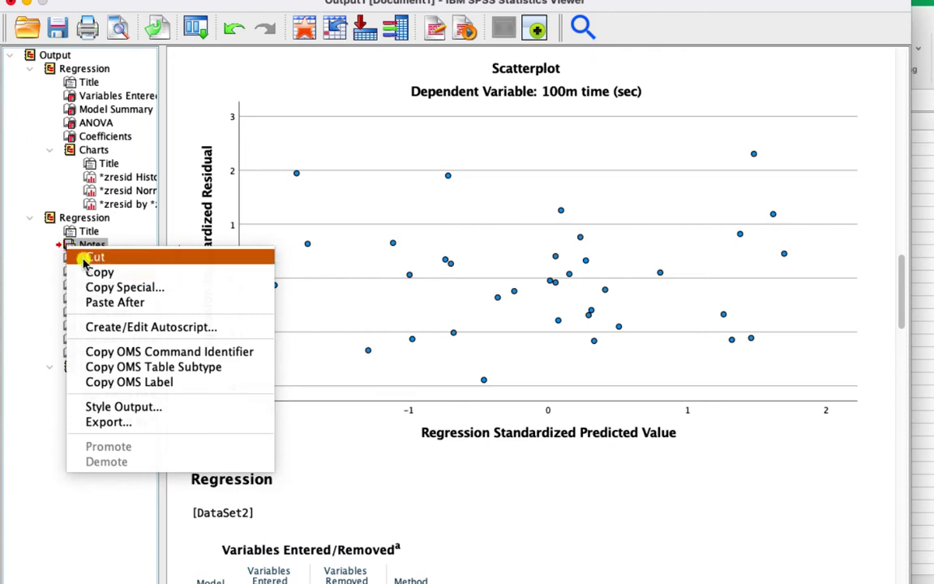
{"action": "left_click", "coordinate": [83, 258]}
{"action": "double_click", "coordinate": [69, 247]}
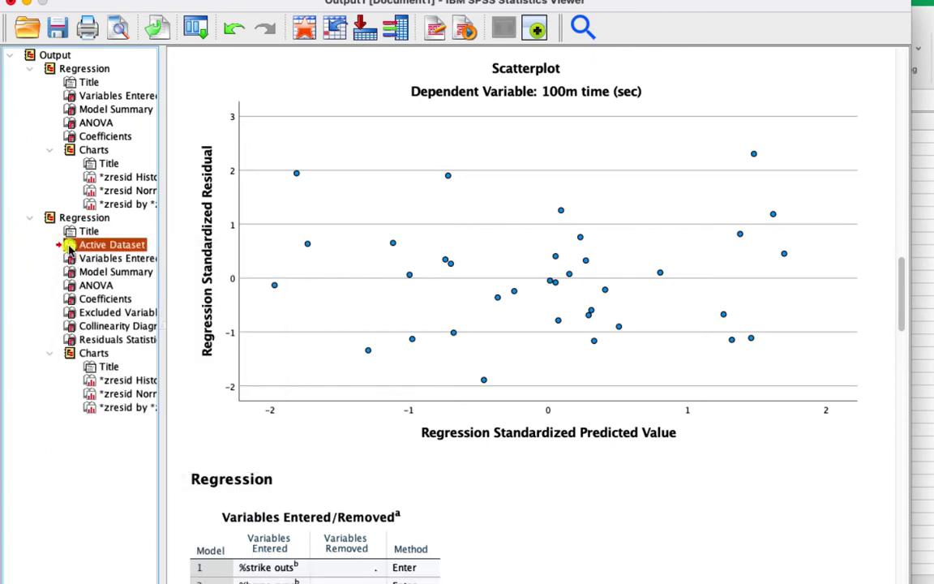
{"action": "right_click", "coordinate": [70, 245]}
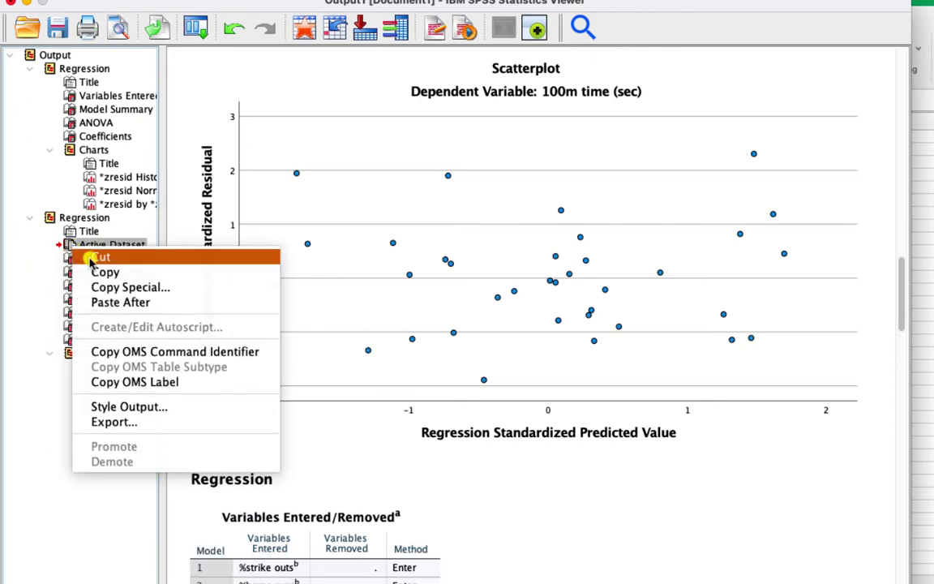
{"action": "left_click", "coordinate": [86, 257]}
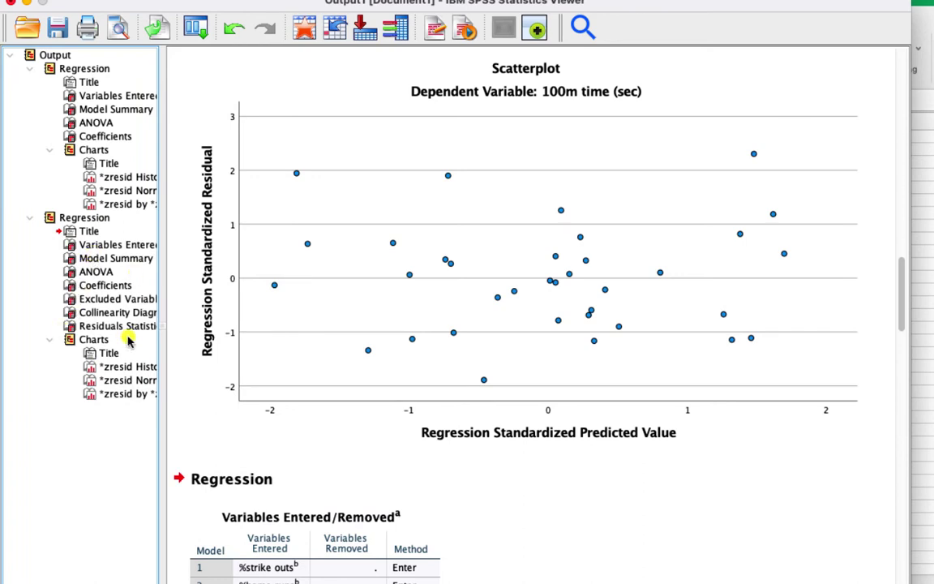
Step: Retitle the second regression's output heading as "Batting Avgs - Enter/Hierarchical Method"
{"action": "scroll", "coordinate": [176, 397], "scroll_direction": "right", "scroll_amount": 2}
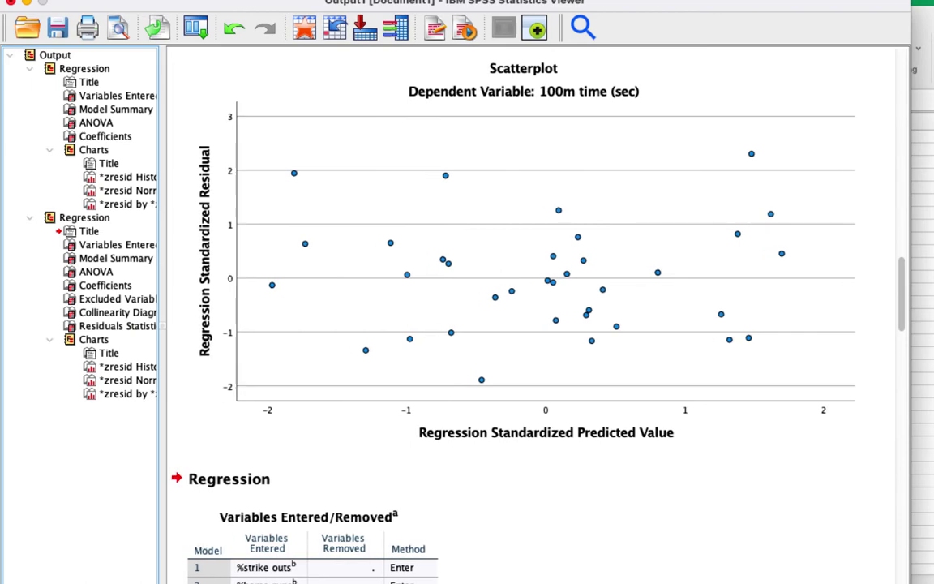
{"action": "left_click", "coordinate": [90, 232]}
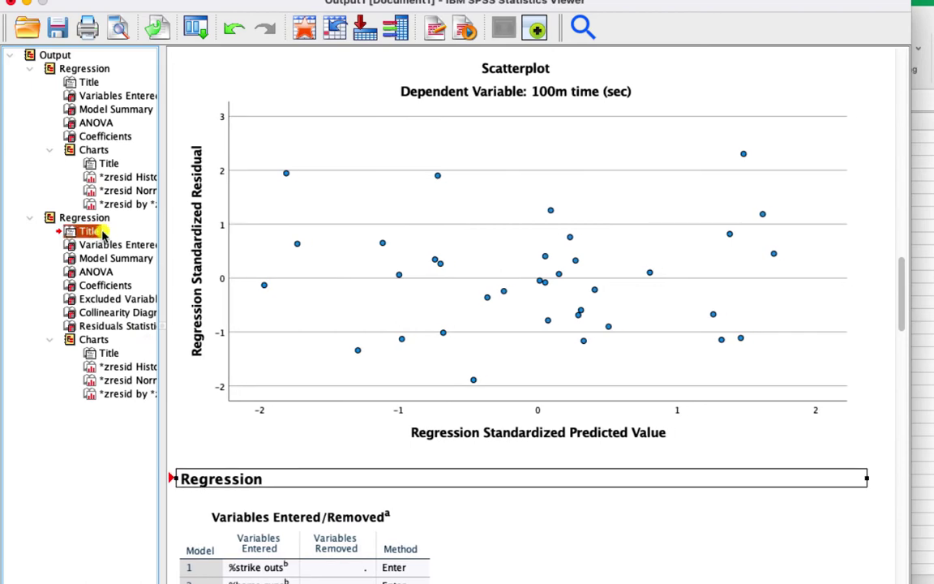
{"action": "scroll", "coordinate": [235, 469], "scroll_direction": "down", "scroll_amount": 8}
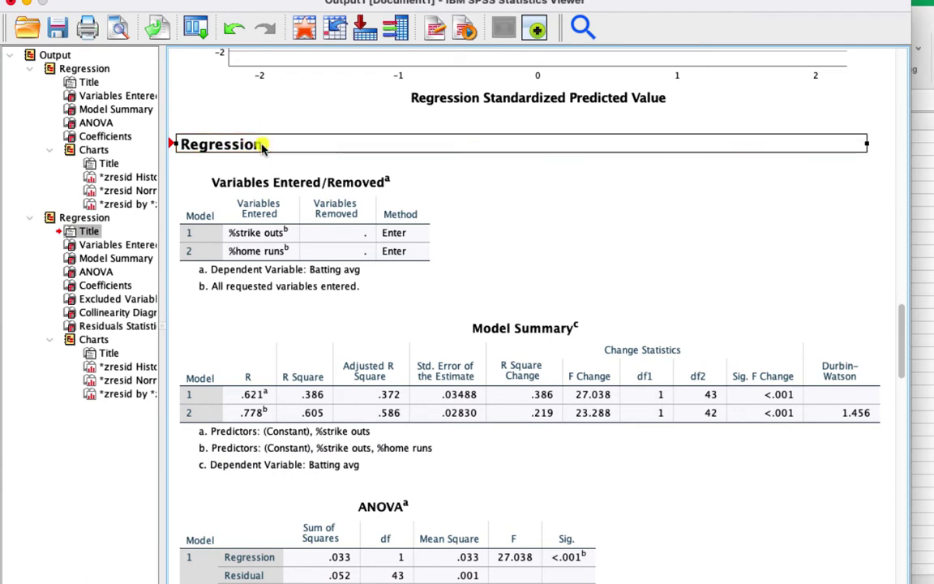
{"action": "double_click", "coordinate": [250, 146]}
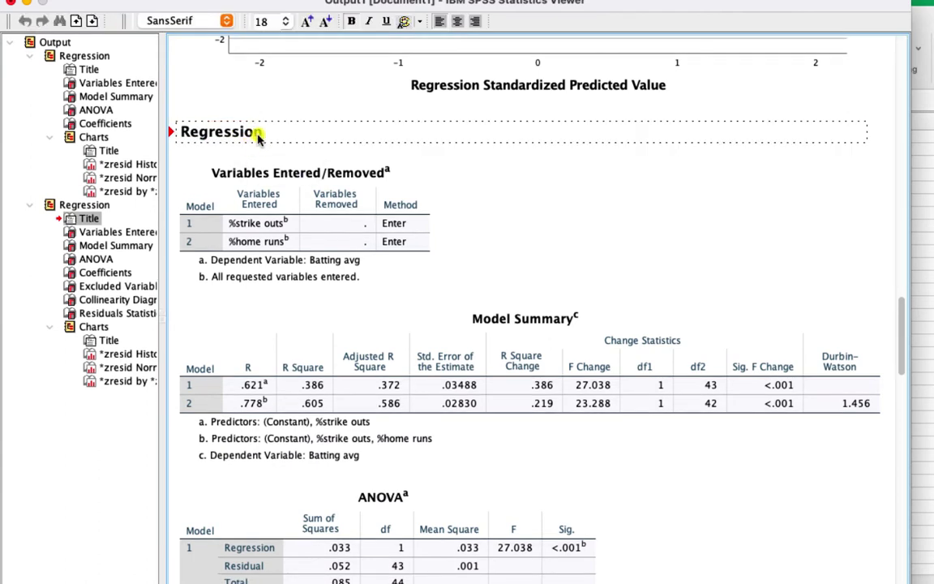
{"action": "mouse_move", "coordinate": [259, 132]}
{"action": "left_mouse_down"}
{"action": "mouse_move", "coordinate": [184, 132]}
{"action": "mouse_move", "coordinate": [277, 134]}
{"action": "left_mouse_up"}
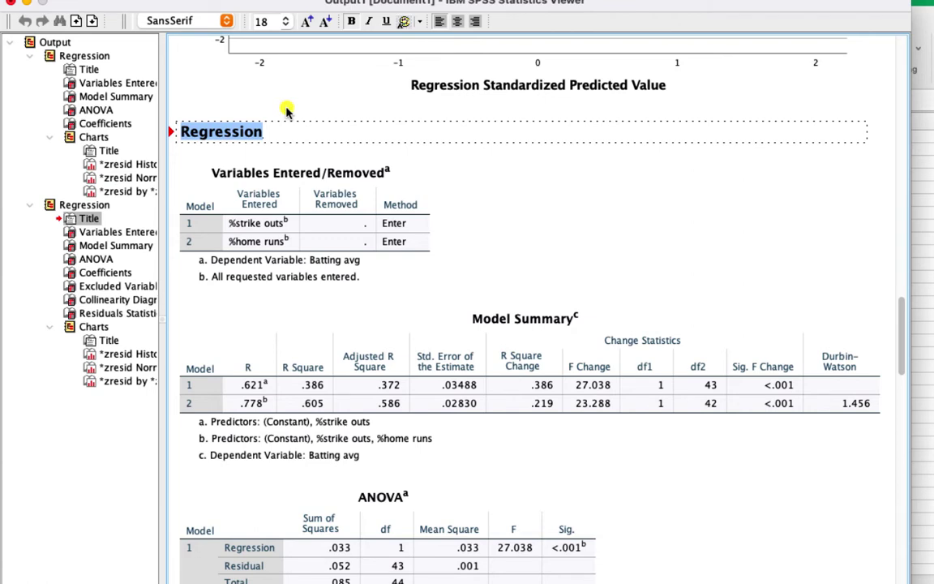
{"action": "type", "text": "Batt"}
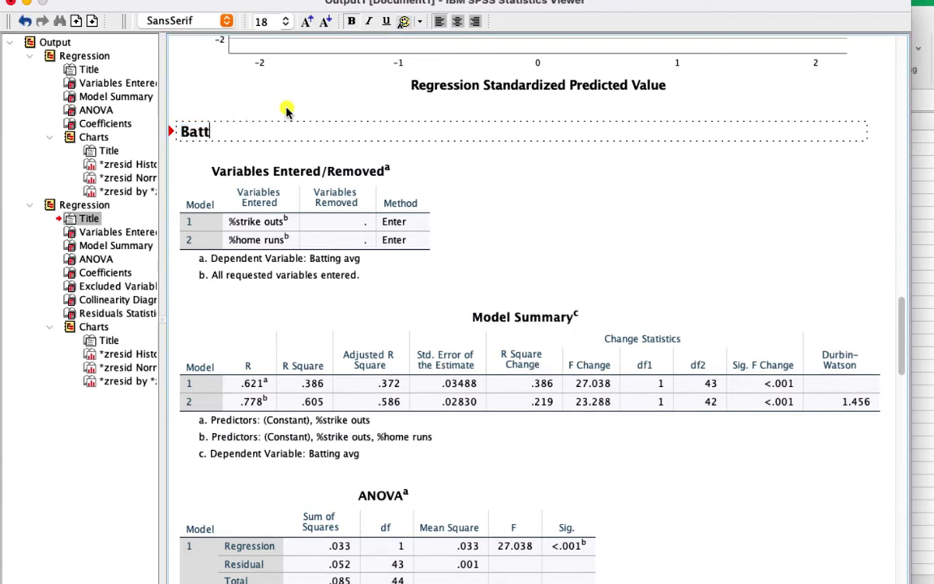
{"action": "type", "text": "ing Avgs"}
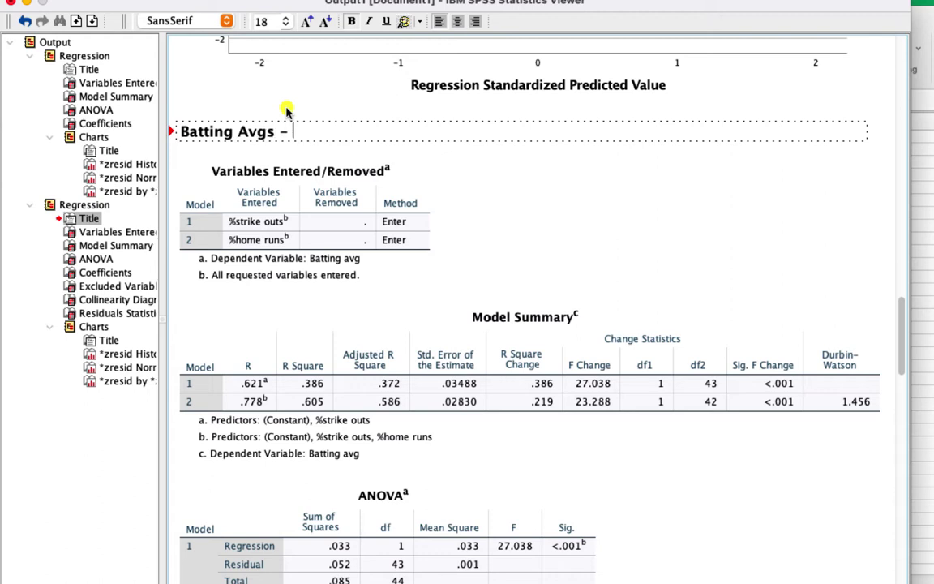
{"action": "type", "text": " - H"}
{"action": "key", "text": "BackSpace"}
{"action": "type", "text": "Enter/Hiera"}
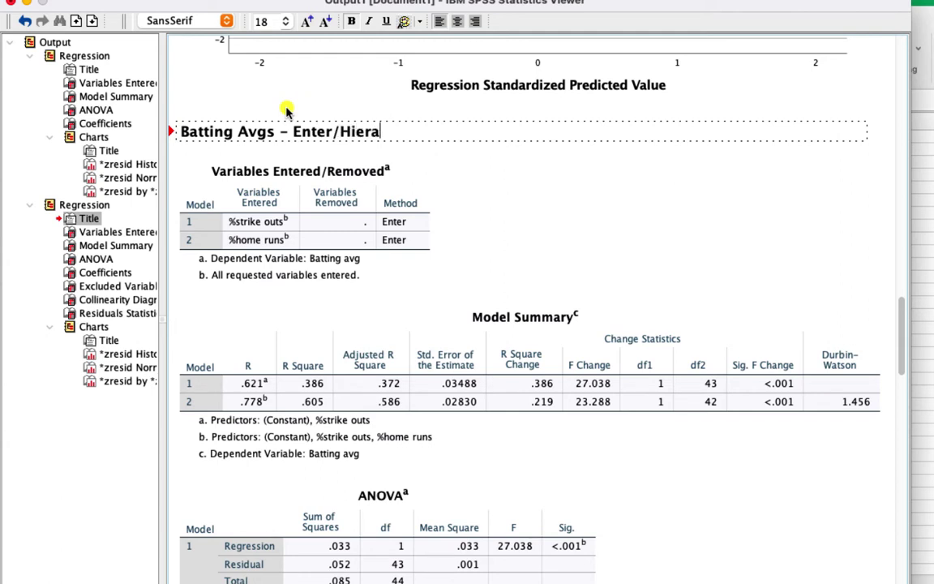
{"action": "type", "text": "rchical Me"}
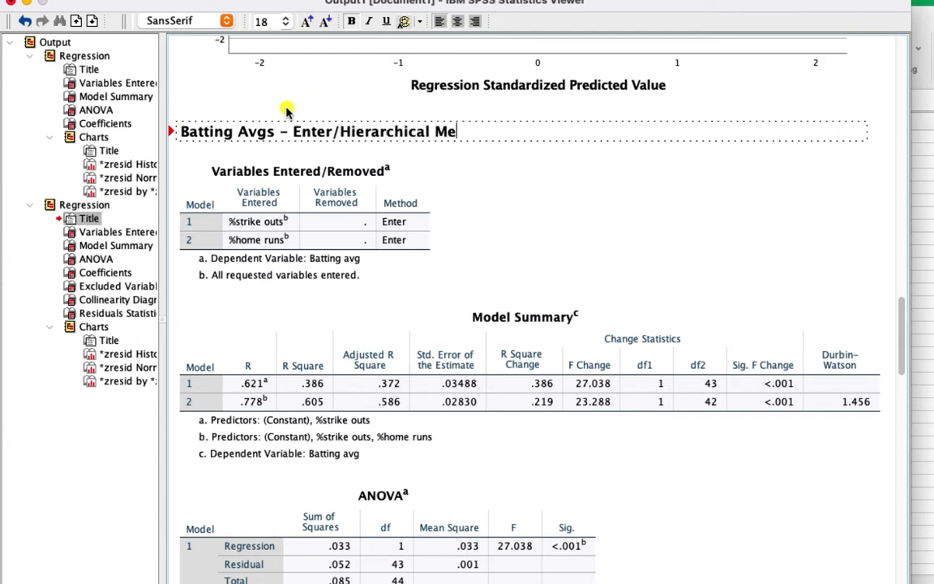
{"action": "type", "text": "thod"}
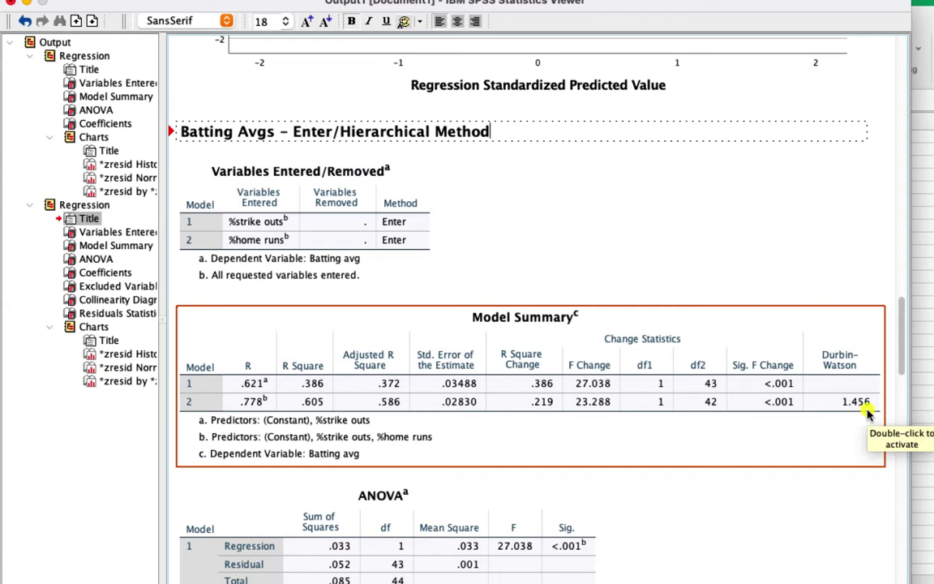
Step: Review the batting average Model Summary, ANOVA and Coefficients tables, and cut the second regression's Collinearity Diagnostics table from the output
{"action": "scroll", "coordinate": [867, 414], "scroll_direction": "down", "scroll_amount": 10}
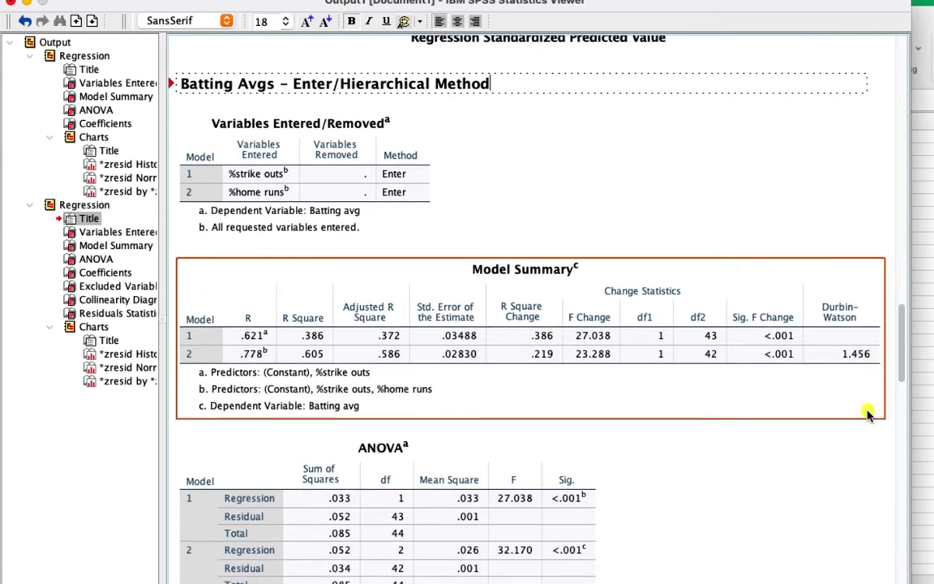
{"action": "scroll", "coordinate": [867, 414], "scroll_direction": "down", "scroll_amount": 5}
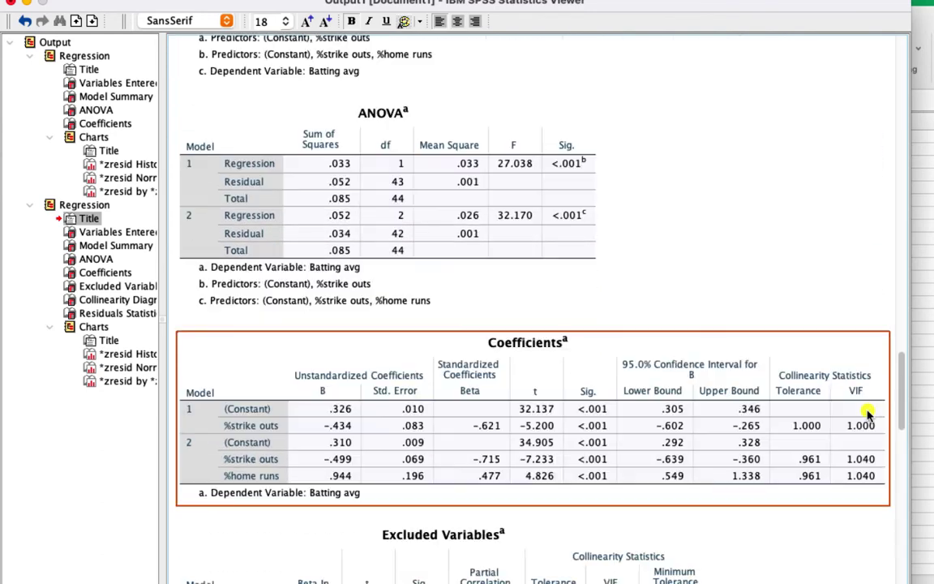
{"action": "scroll", "coordinate": [867, 413], "scroll_direction": "down", "scroll_amount": 4}
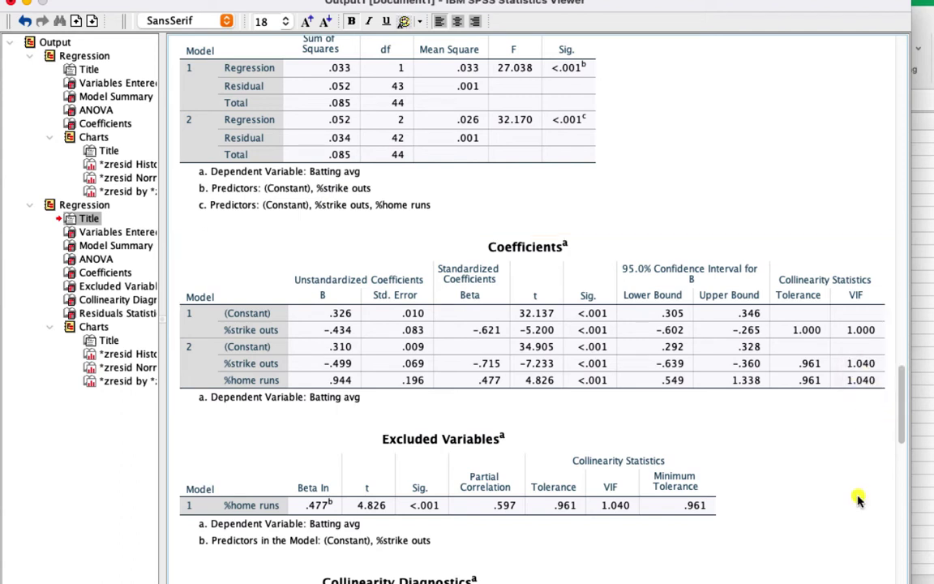
{"action": "scroll", "coordinate": [844, 484], "scroll_direction": "down", "scroll_amount": 5}
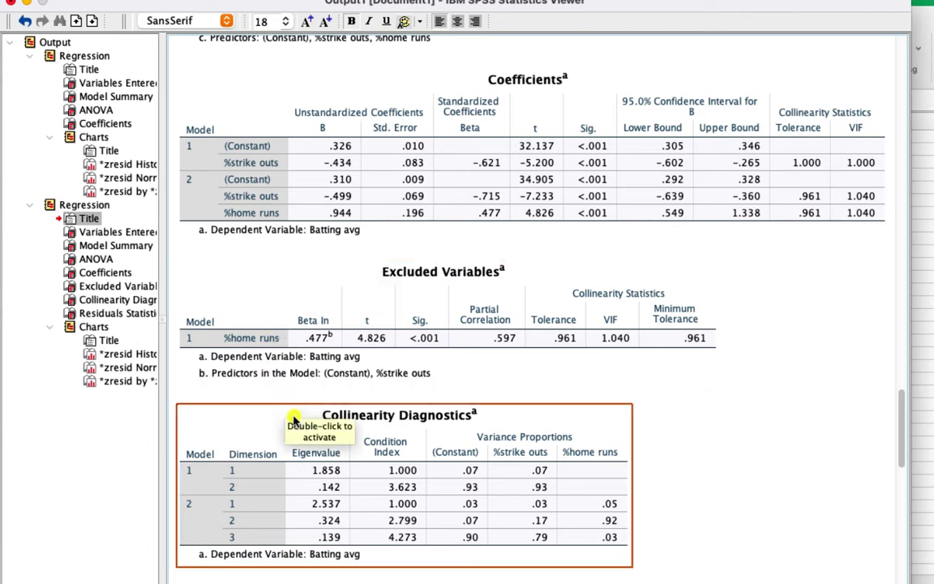
{"action": "scroll", "coordinate": [355, 355], "scroll_direction": "down", "scroll_amount": 2}
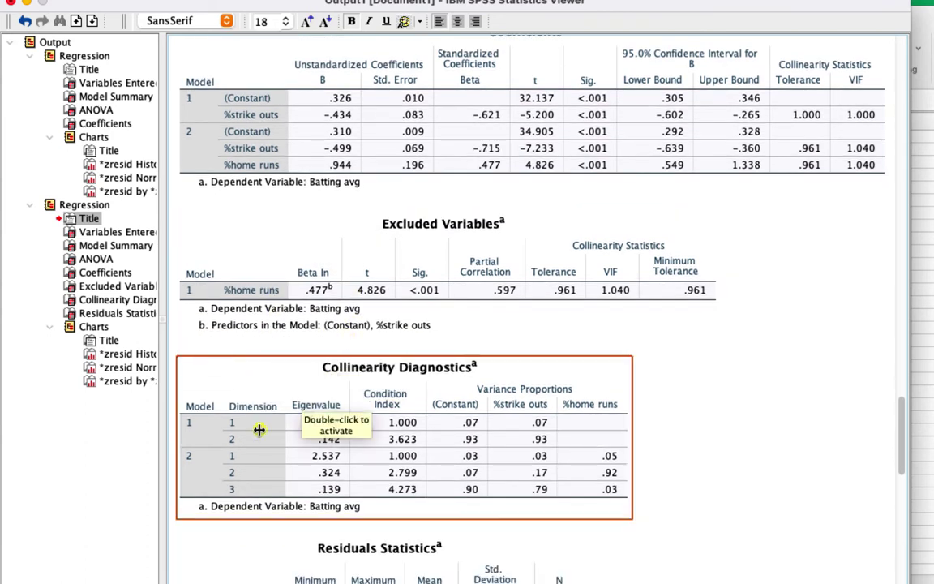
{"action": "scroll", "coordinate": [71, 307], "scroll_direction": "right", "scroll_amount": 3}
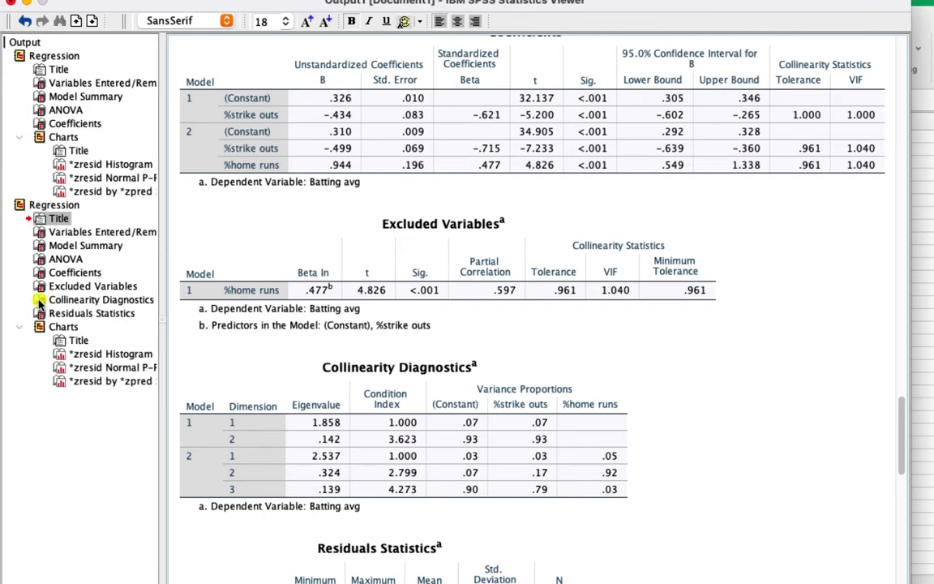
{"action": "left_click", "coordinate": [39, 301]}
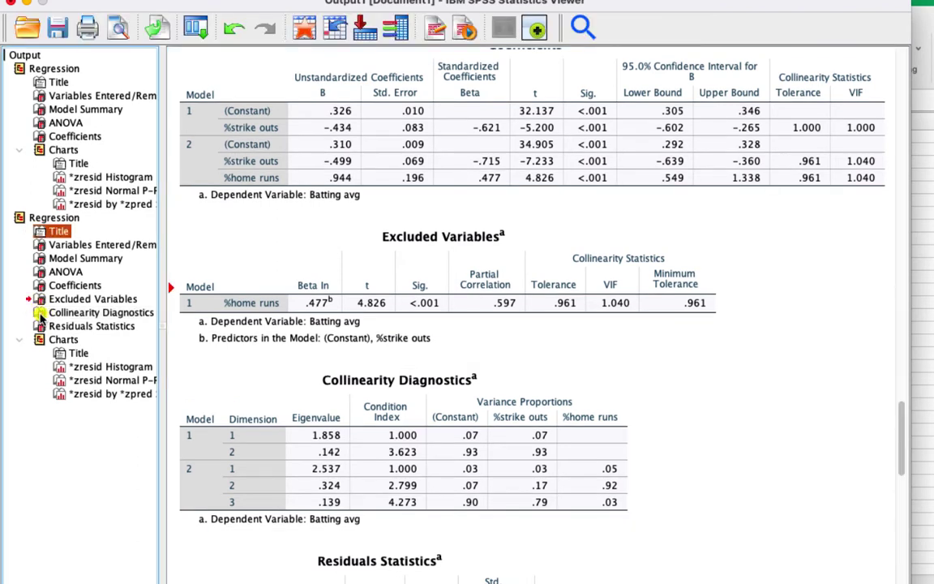
{"action": "double_click", "coordinate": [39, 313]}
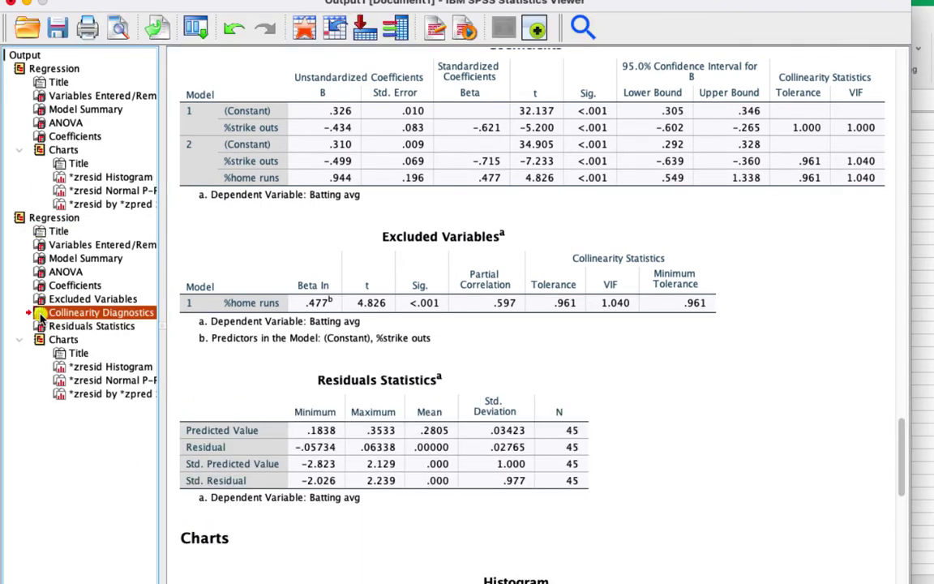
{"action": "right_click", "coordinate": [40, 314]}
{"action": "left_click", "coordinate": [53, 324]}
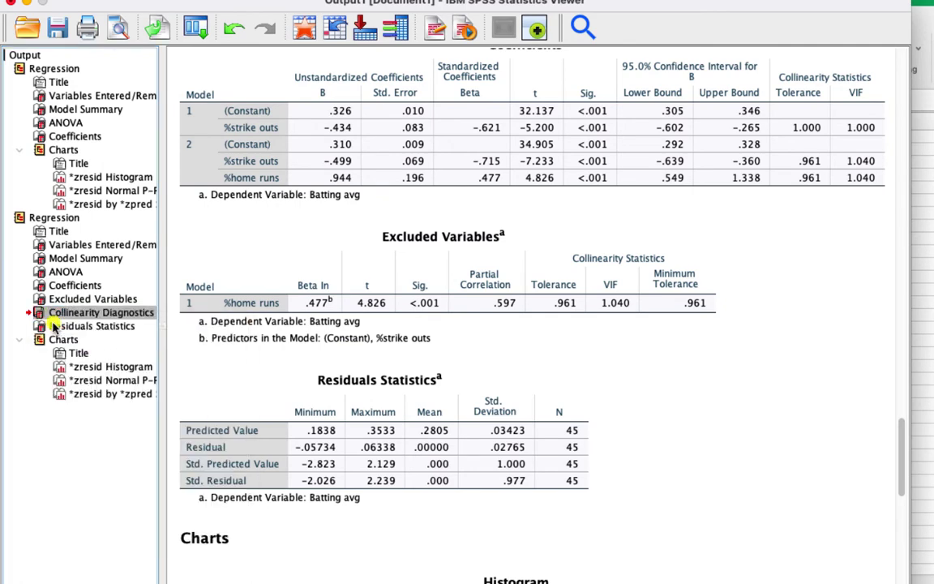
{"action": "left_click", "coordinate": [258, 294]}
Step: Cut the Residuals Statistics table from the second regression's output
{"action": "scroll", "coordinate": [324, 288], "scroll_direction": "down", "scroll_amount": 3}
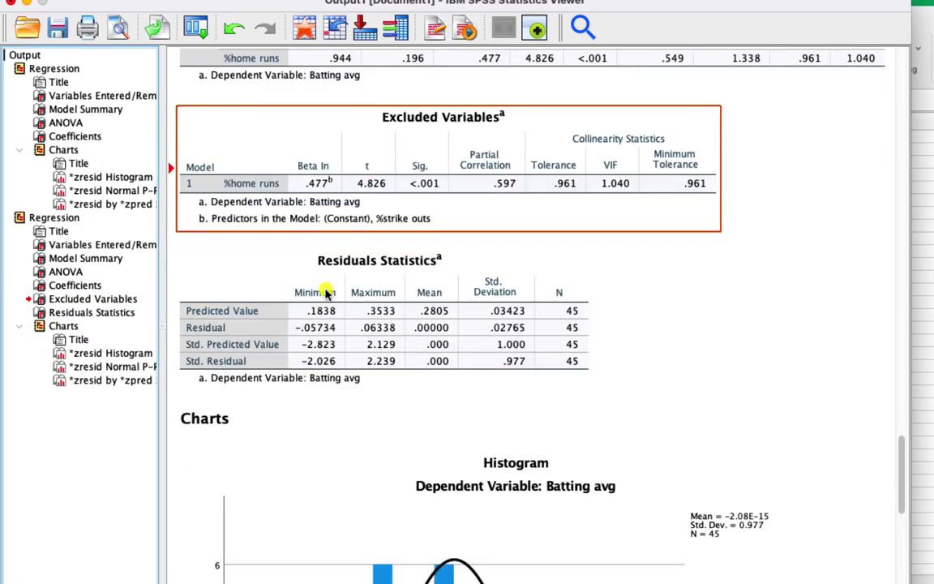
{"action": "left_click", "coordinate": [327, 294]}
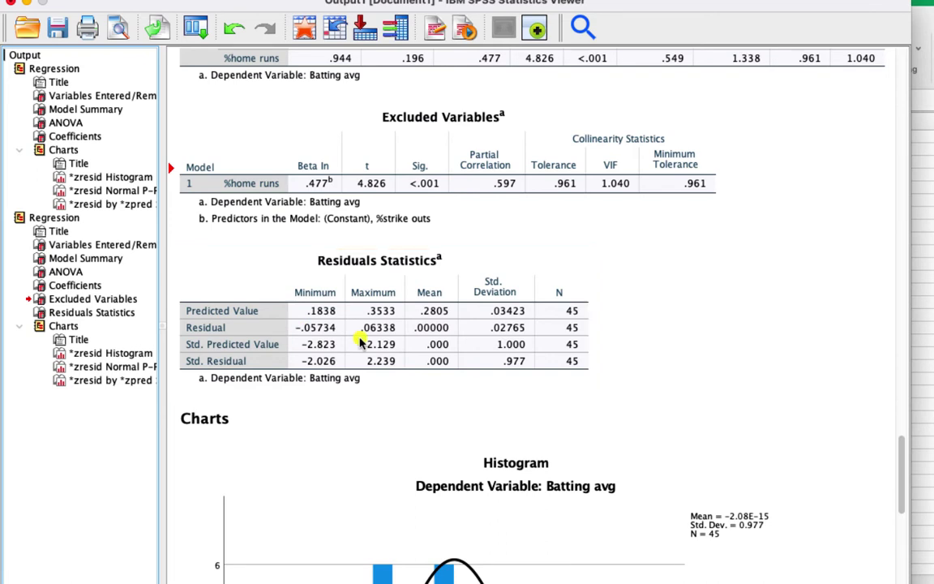
{"action": "left_click", "coordinate": [81, 313]}
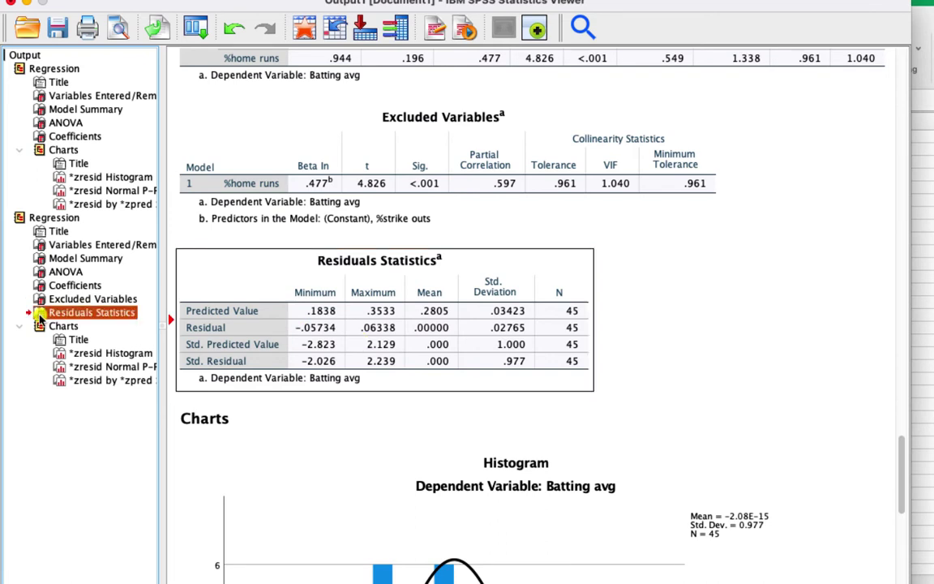
{"action": "right_click", "coordinate": [38, 318]}
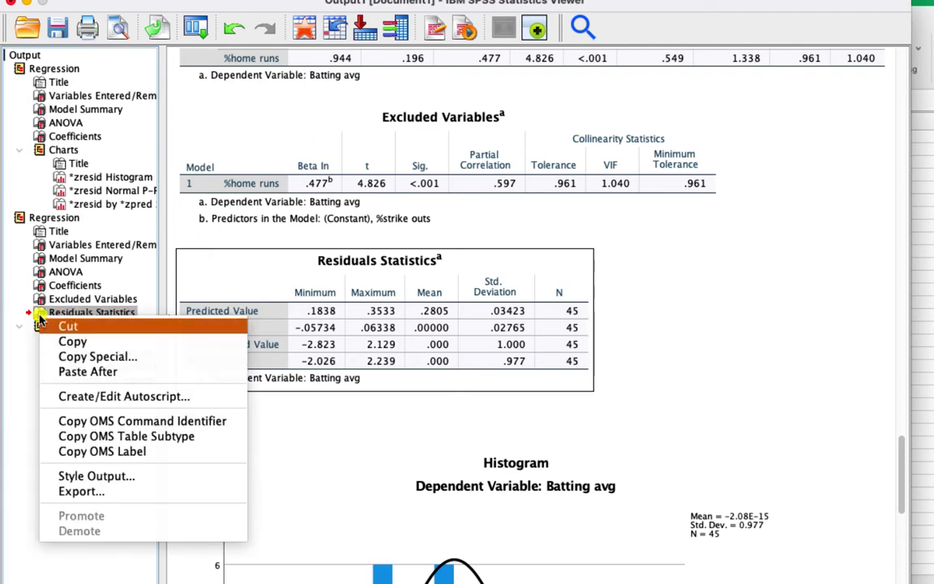
{"action": "left_click", "coordinate": [63, 323]}
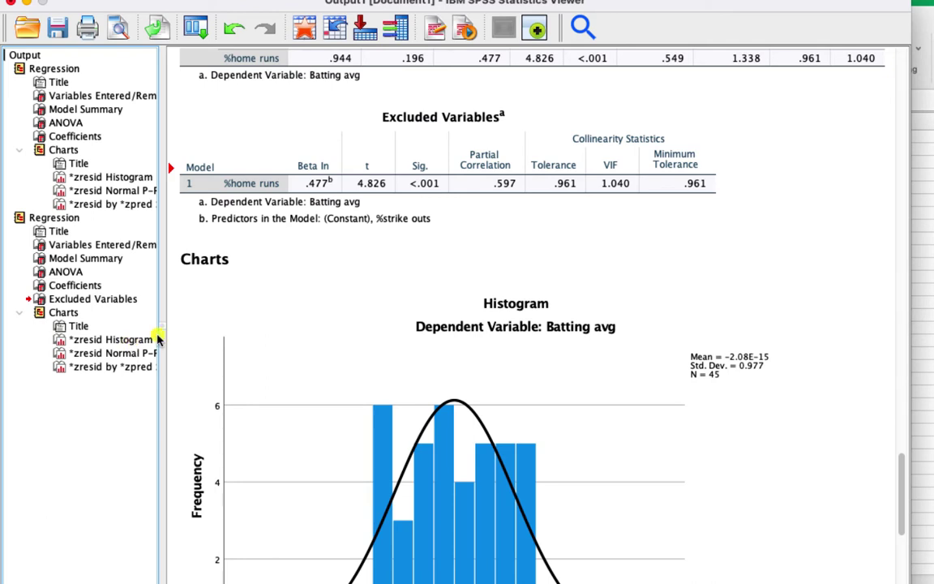
Step: Examine the batting average histogram, normal P-P plot and residual scatterplot, and return to the second regression's Variables Entered/Removed table
{"action": "left_click", "coordinate": [240, 288]}
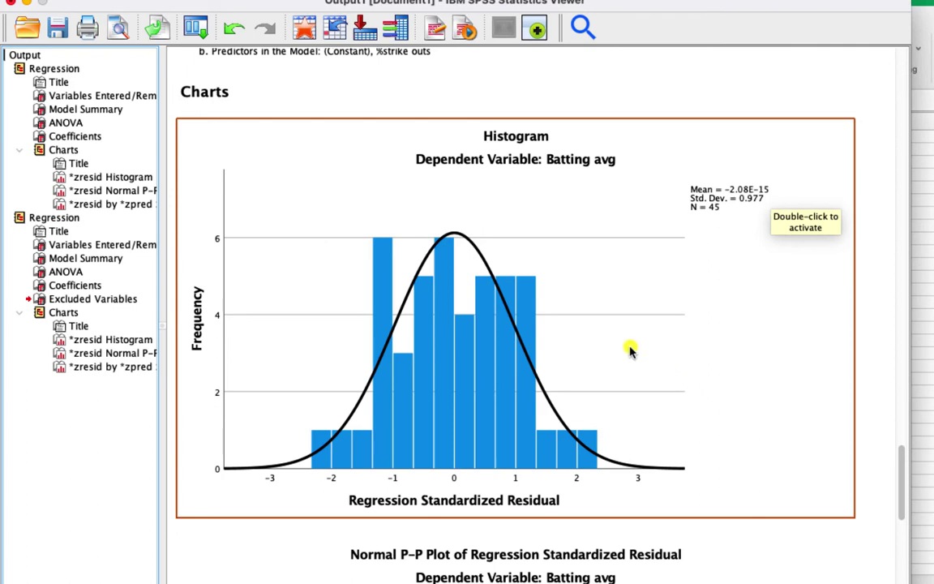
{"action": "scroll", "coordinate": [634, 348], "scroll_direction": "down", "scroll_amount": 2}
{"action": "scroll", "coordinate": [634, 347], "scroll_direction": "down", "scroll_amount": 4}
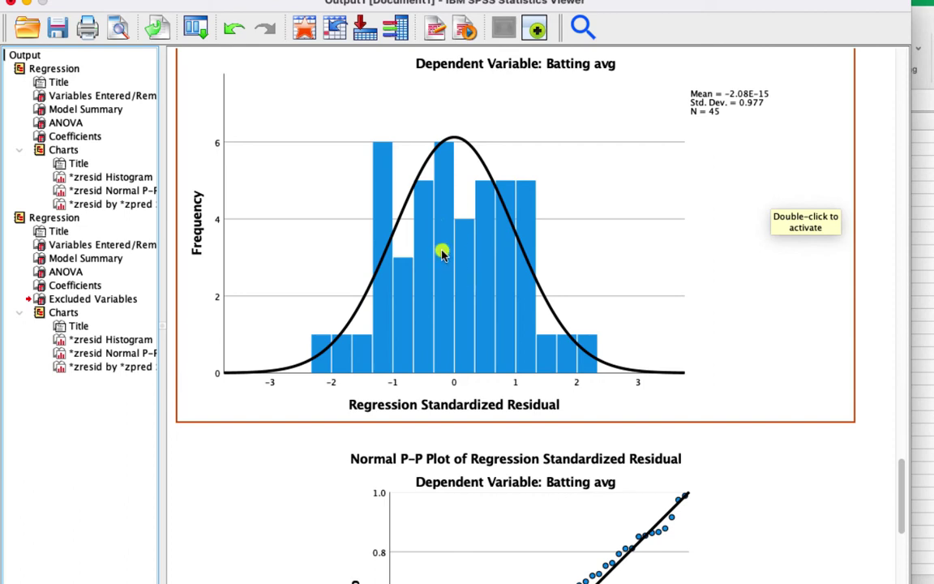
{"action": "scroll", "coordinate": [442, 254], "scroll_direction": "down", "scroll_amount": 15}
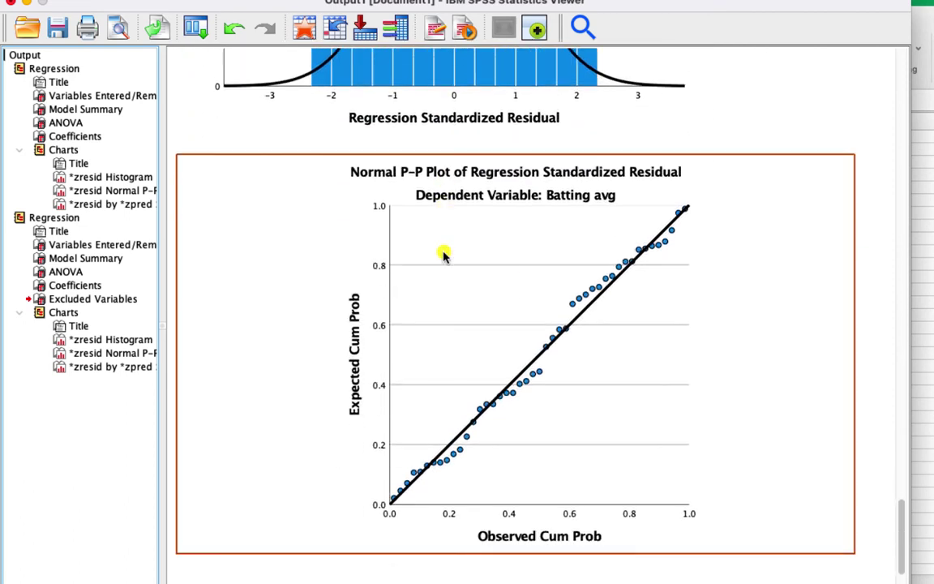
{"action": "scroll", "coordinate": [443, 255], "scroll_direction": "down", "scroll_amount": 2}
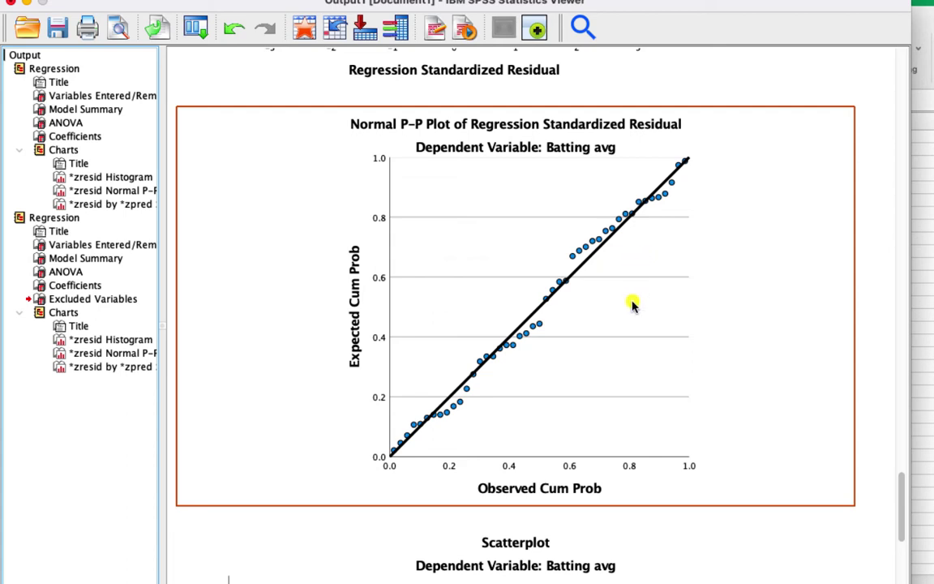
{"action": "scroll", "coordinate": [635, 297], "scroll_direction": "down", "scroll_amount": 5}
{"action": "scroll", "coordinate": [635, 301], "scroll_direction": "down", "scroll_amount": 6}
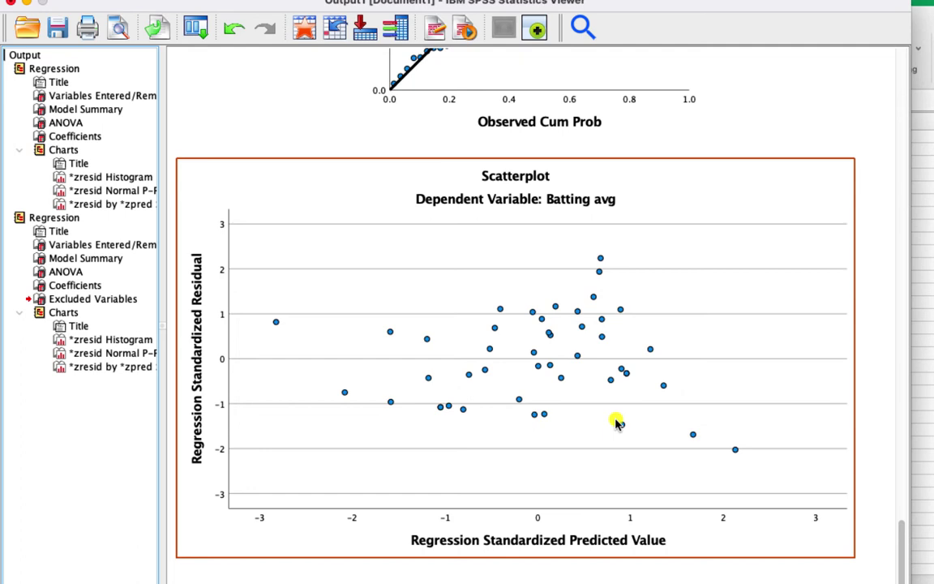
{"action": "left_click", "coordinate": [62, 244]}
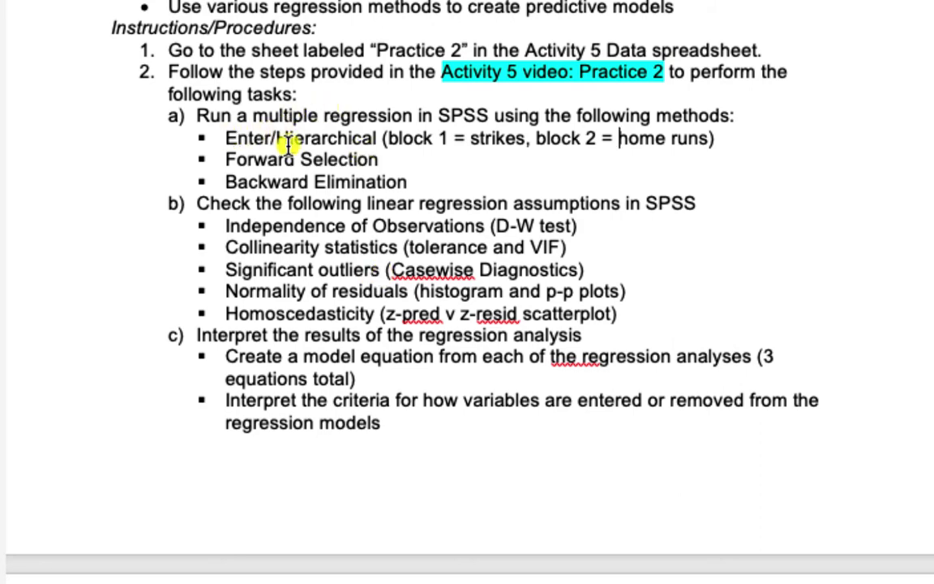
Step: Read the Activity 5 instructions on regression methods, assumption checks and interpretation of the results in the activity document
{"action": "scroll", "coordinate": [337, 140], "scroll_direction": "down", "scroll_amount": 3}
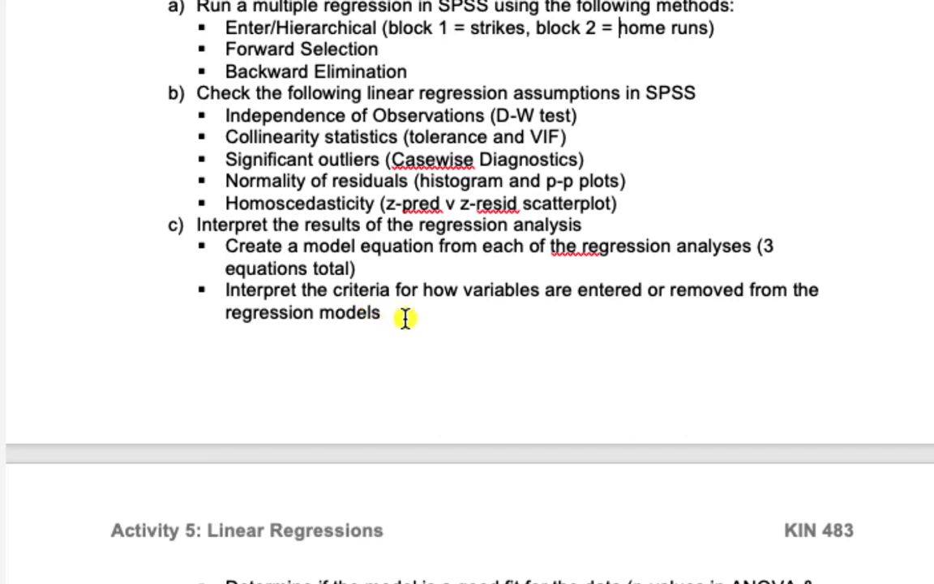
{"action": "scroll", "coordinate": [412, 320], "scroll_direction": "down", "scroll_amount": 1}
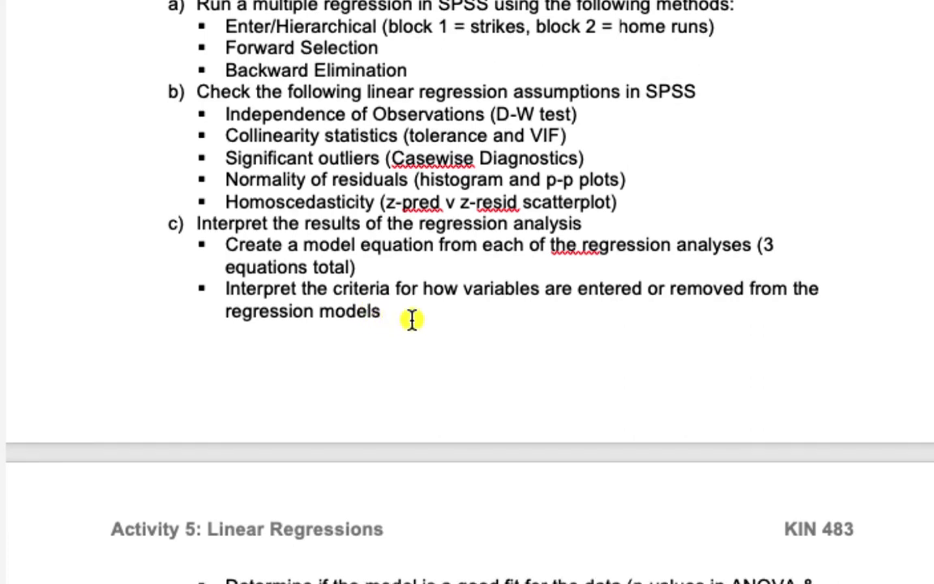
{"action": "scroll", "coordinate": [412, 321], "scroll_direction": "down", "scroll_amount": 5}
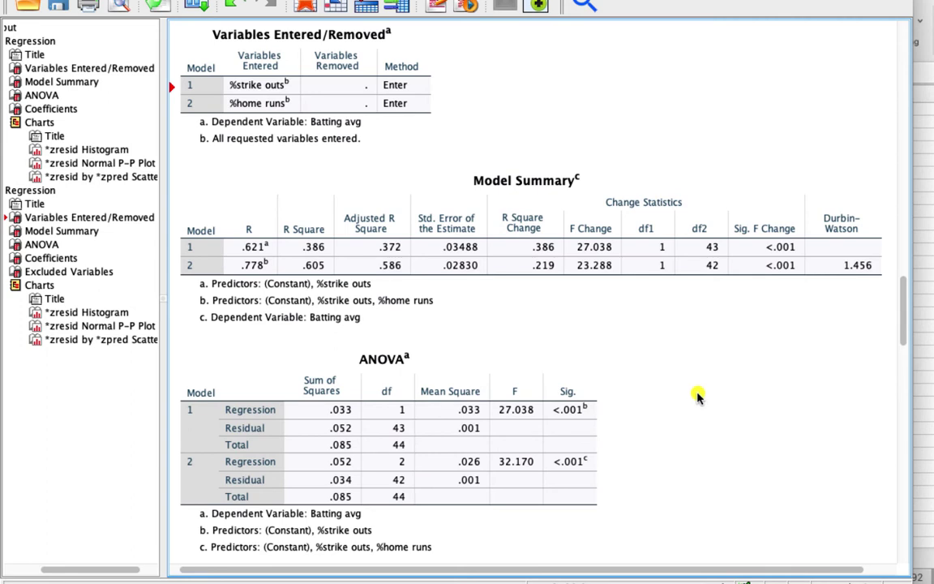
Step: Review the second regression's Model Summary, ANOVA and Coefficients tables, including the R square change, model significance and unstandardized coefficients
{"action": "left_click", "coordinate": [477, 266]}
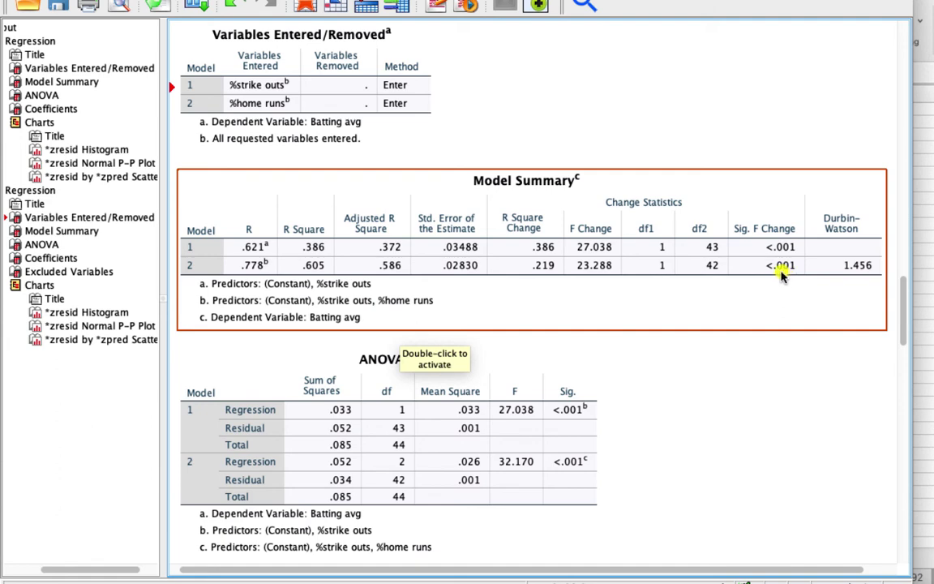
{"action": "scroll", "coordinate": [780, 276], "scroll_direction": "down", "scroll_amount": 5}
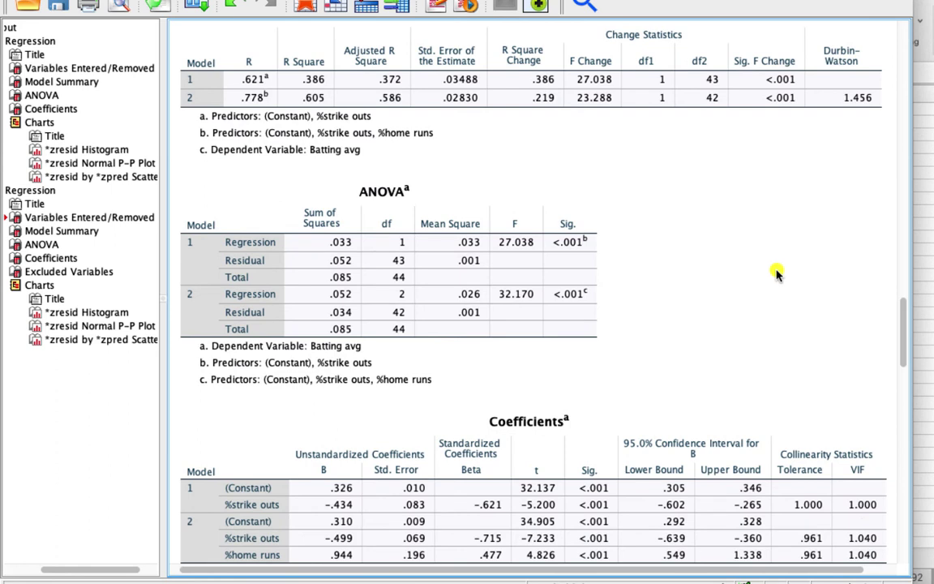
{"action": "left_click", "coordinate": [539, 239]}
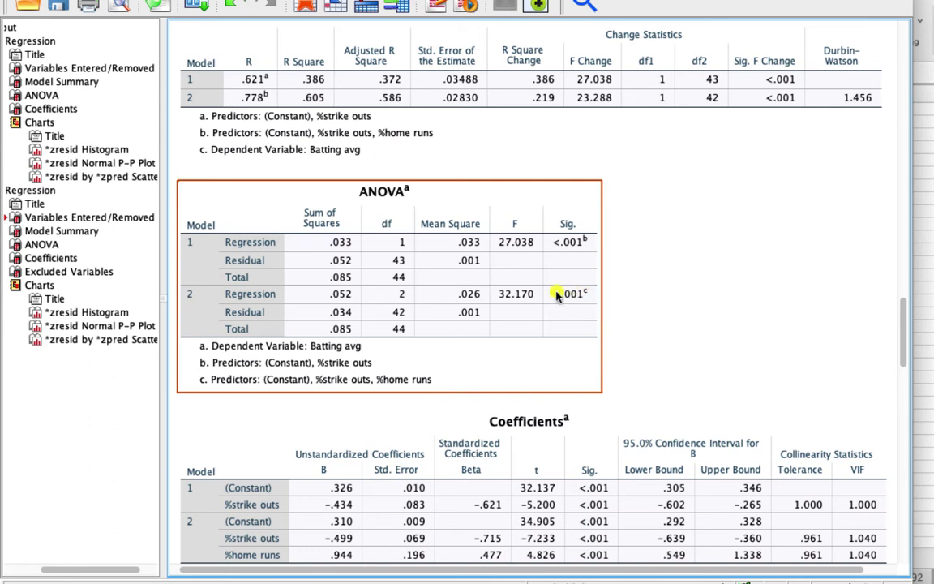
{"action": "left_click", "coordinate": [605, 293]}
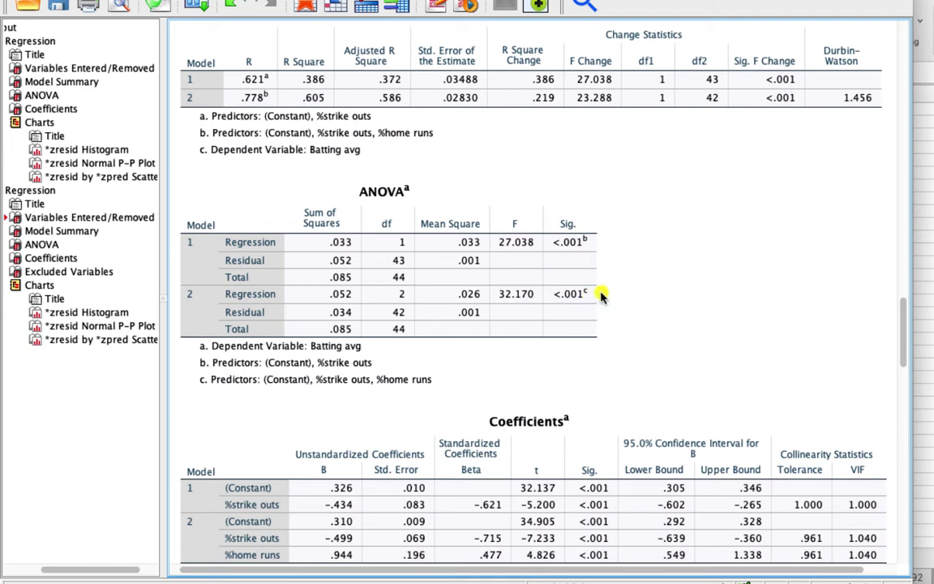
{"action": "scroll", "coordinate": [670, 283], "scroll_direction": "down", "scroll_amount": 1}
{"action": "scroll", "coordinate": [670, 284], "scroll_direction": "down", "scroll_amount": 5}
{"action": "left_click", "coordinate": [669, 284]}
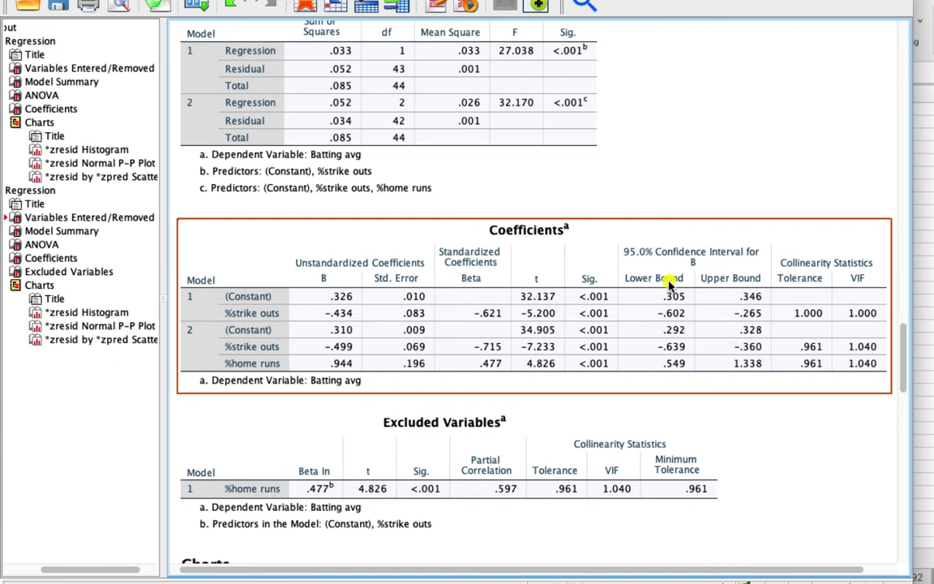
{"action": "scroll", "coordinate": [669, 284], "scroll_direction": "down", "scroll_amount": 4}
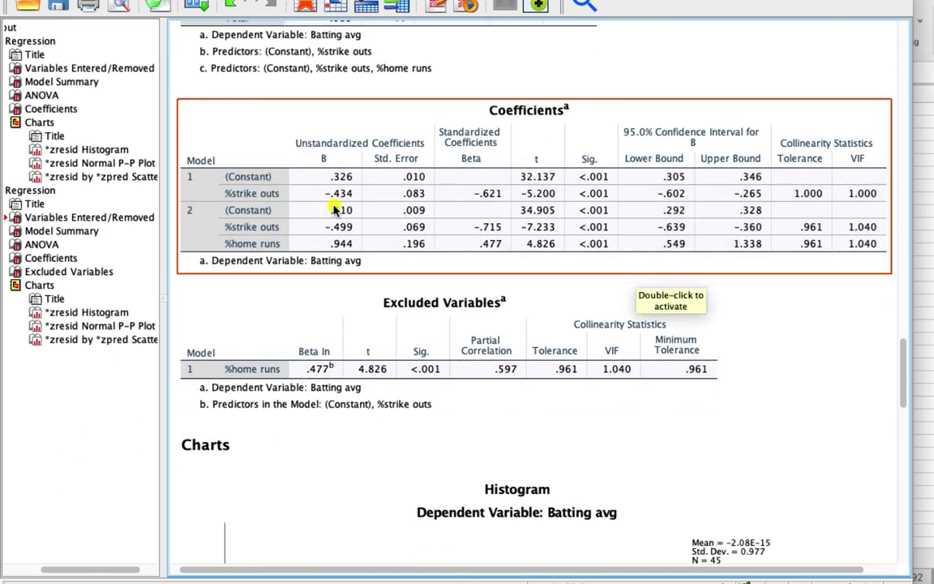
{"action": "double_click", "coordinate": [330, 247]}
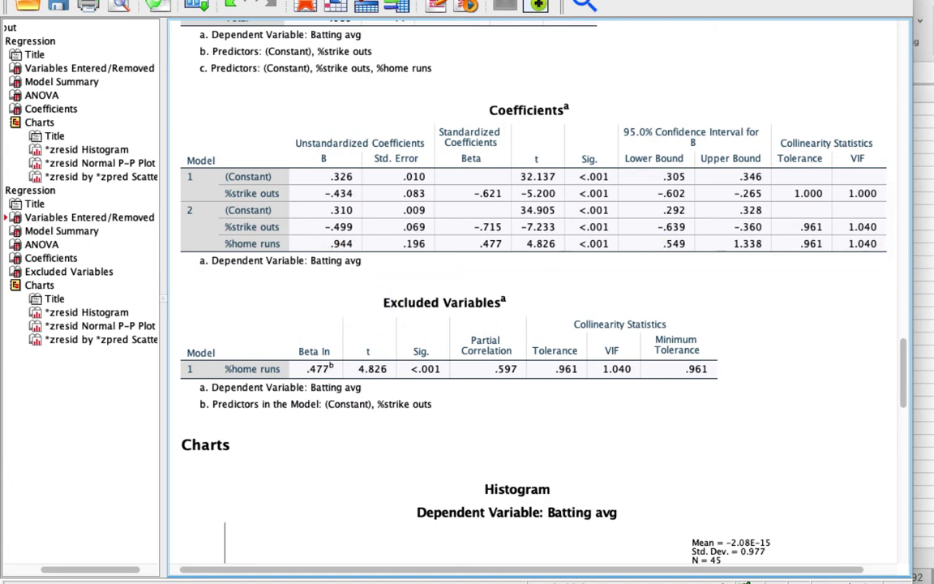
Step: Switch to the Practice 2 sheet in Excel and add the labels Enter in I3 and Equation in J2
{"action": "key", "text": "super+Tab"}
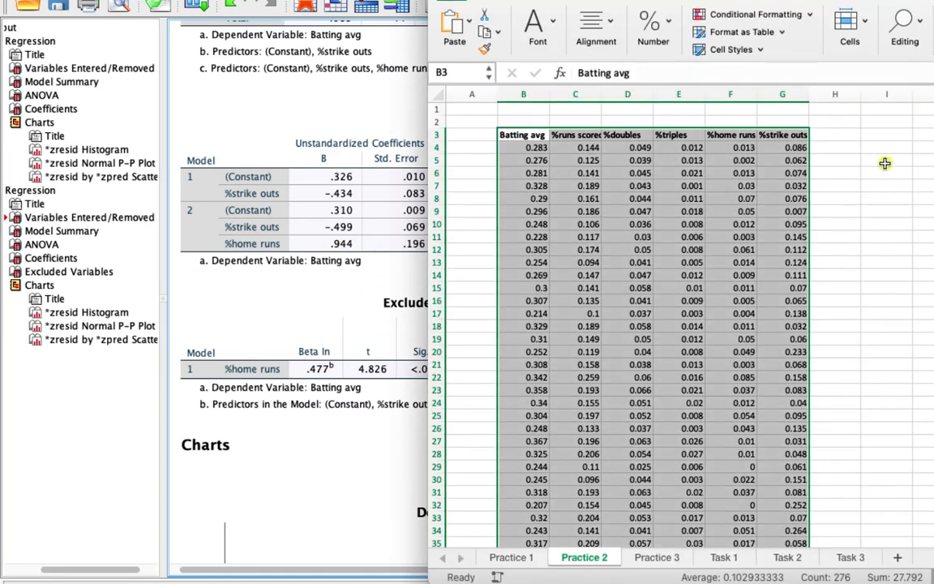
{"action": "left_click", "coordinate": [885, 134]}
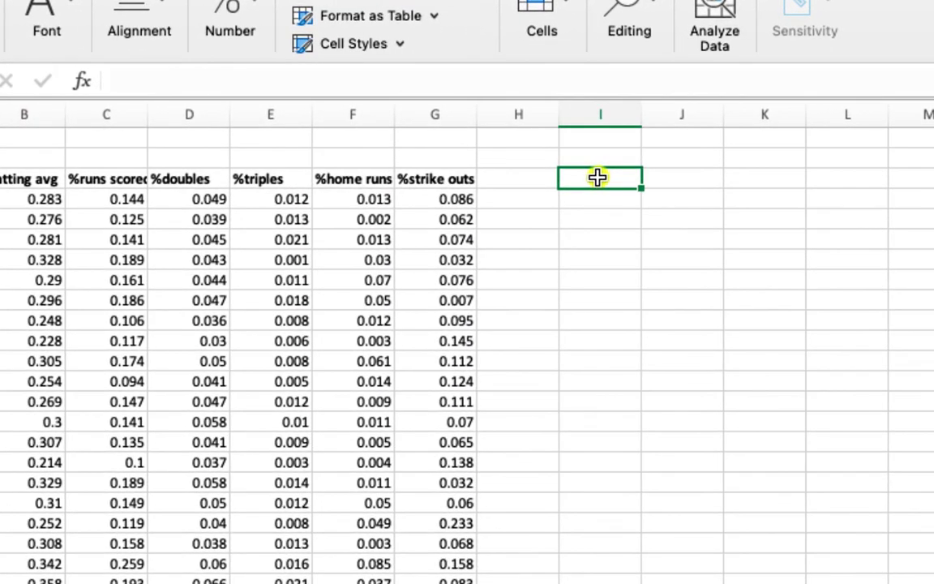
{"action": "type", "text": "Ent"}
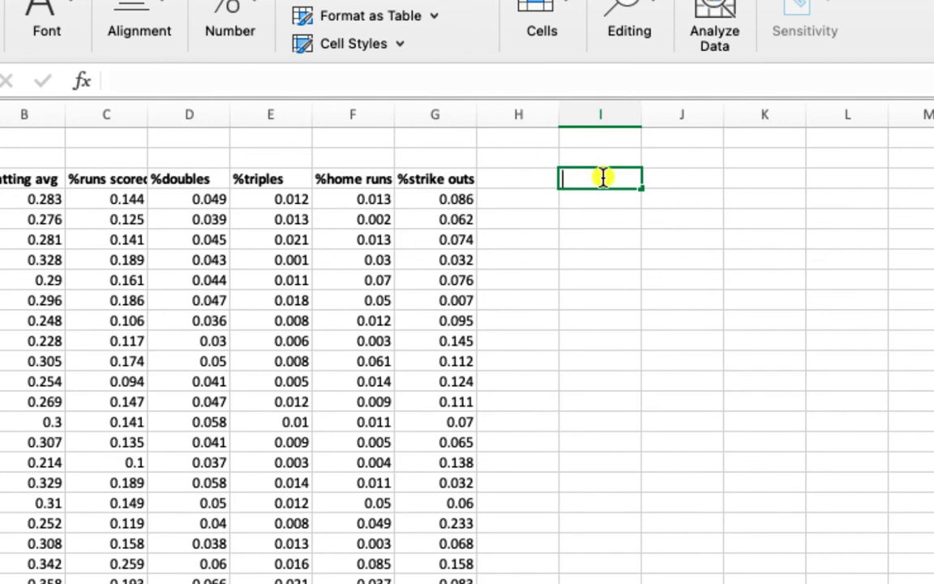
{"action": "type", "text": "er"}
{"action": "key", "text": "Return"}
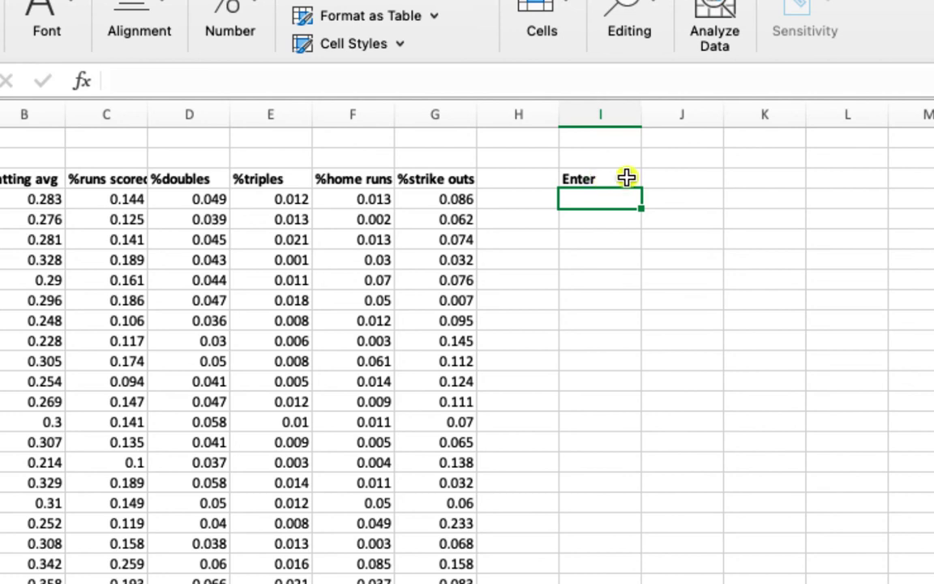
{"action": "left_click", "coordinate": [675, 159]}
{"action": "type", "text": "Equation"}
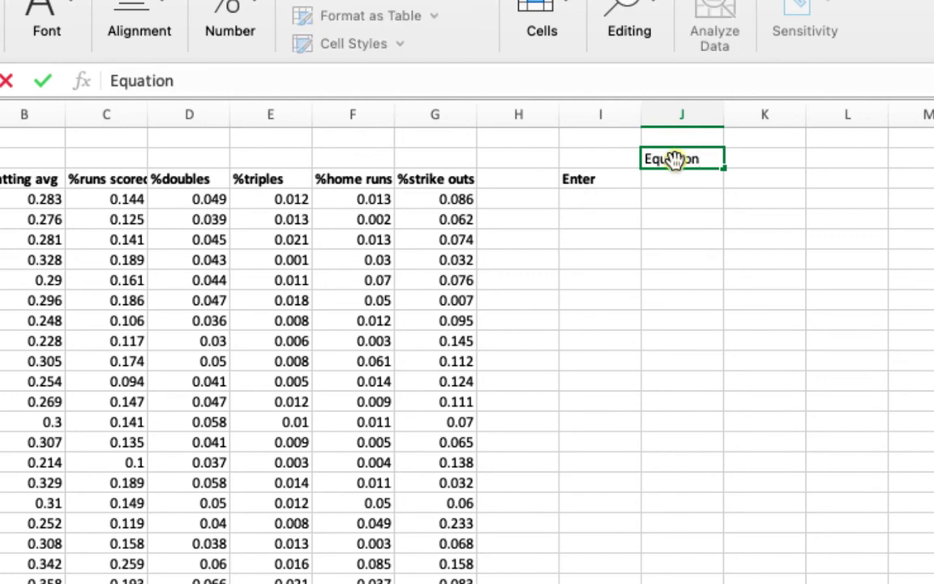
Step: Add the labels Fwd and Bkwd in cells I4 and I5 and make both bold
{"action": "left_click", "coordinate": [600, 200]}
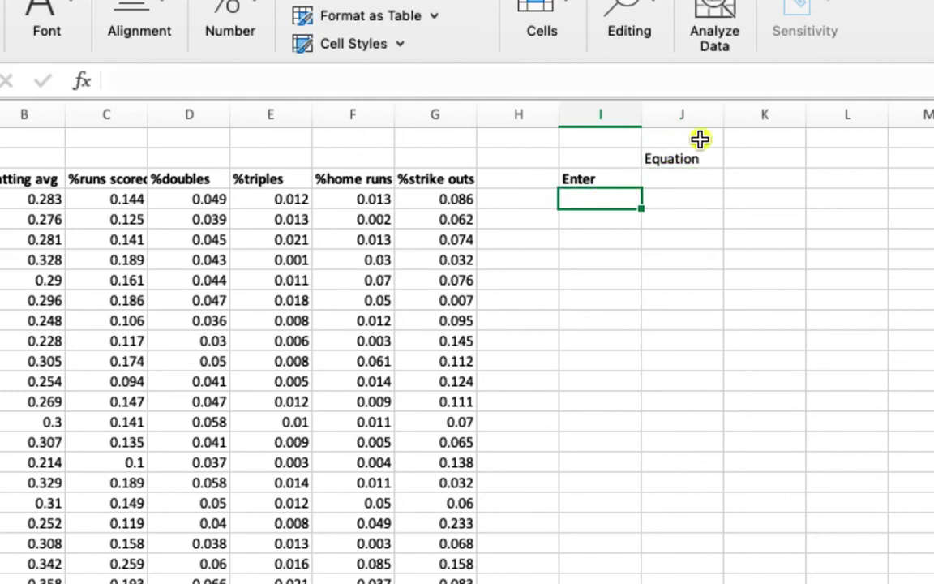
{"action": "type", "text": "wd"}
{"action": "key", "text": "BackSpace"}
{"action": "key", "text": "BackSpace"}
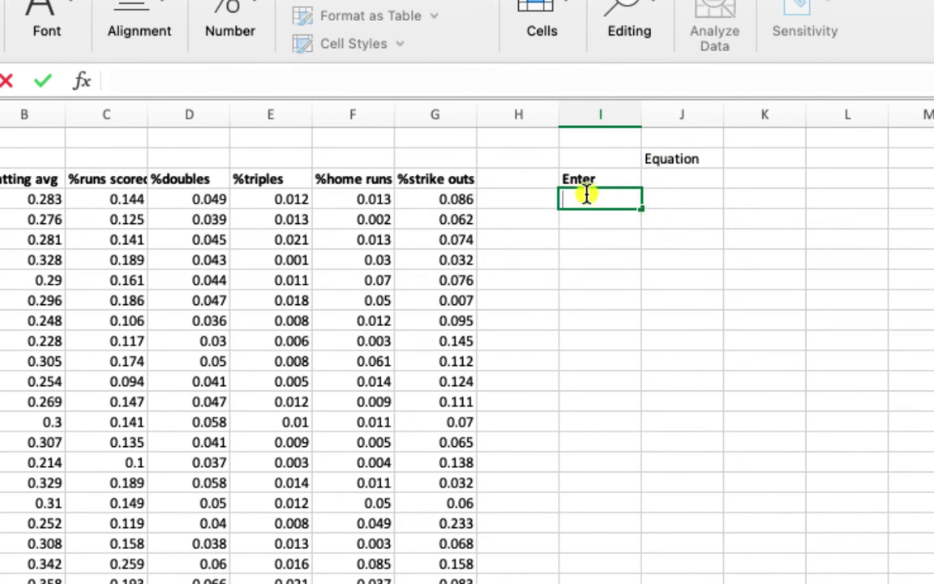
{"action": "type", "text": "Fw"}
{"action": "key", "text": "Return"}
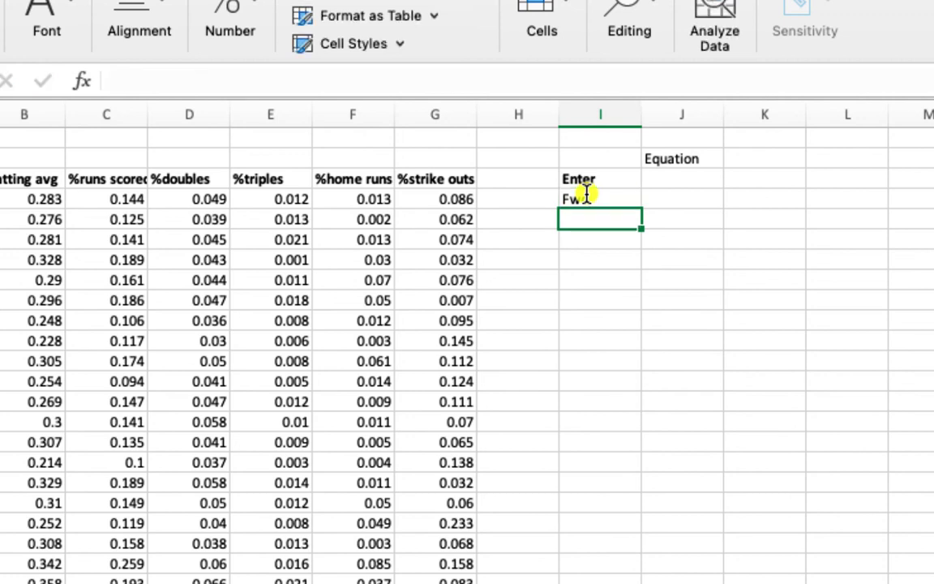
{"action": "type", "text": "Bkwd"}
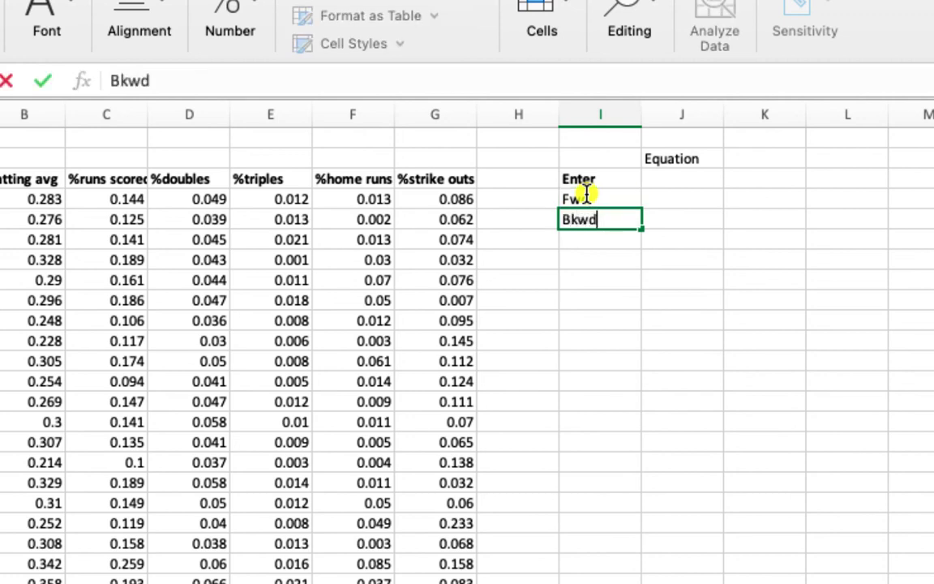
{"action": "left_click", "coordinate": [594, 278]}
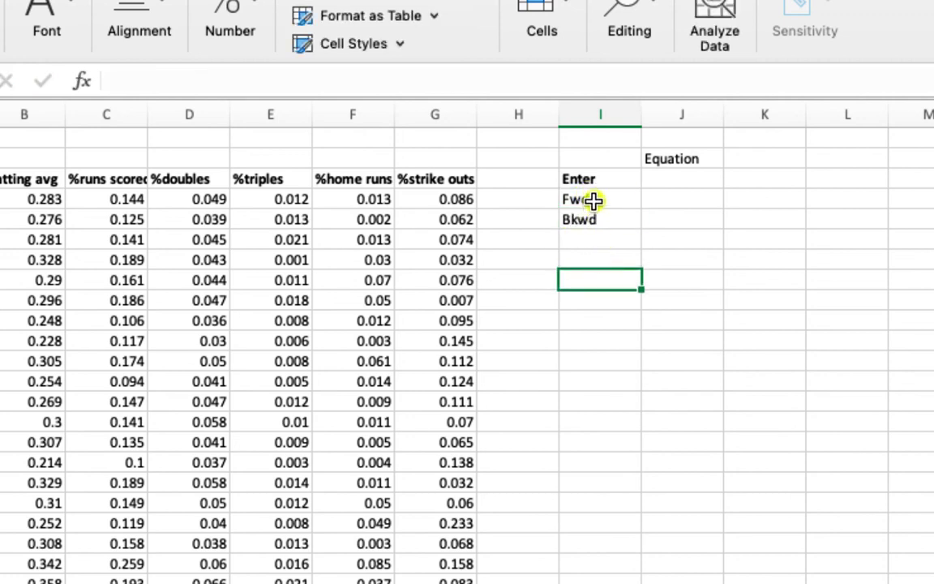
{"action": "left_click_drag", "start_coordinate": [595, 201], "coordinate": [599, 219]}
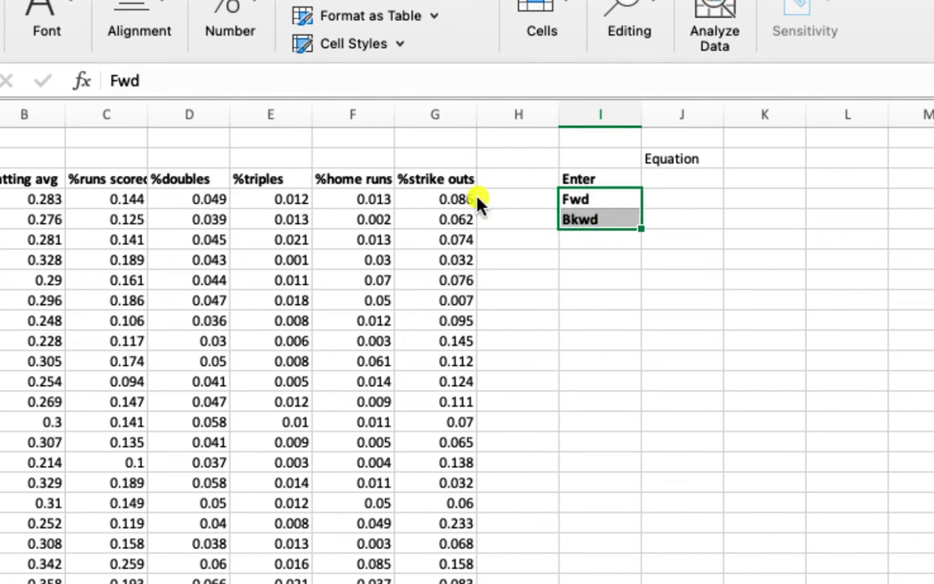
Step: Enter the regression equation =0.31-0.499*SO+0.944*HR as text in J3 and fit column J to its contents
{"action": "left_click", "coordinate": [679, 179]}
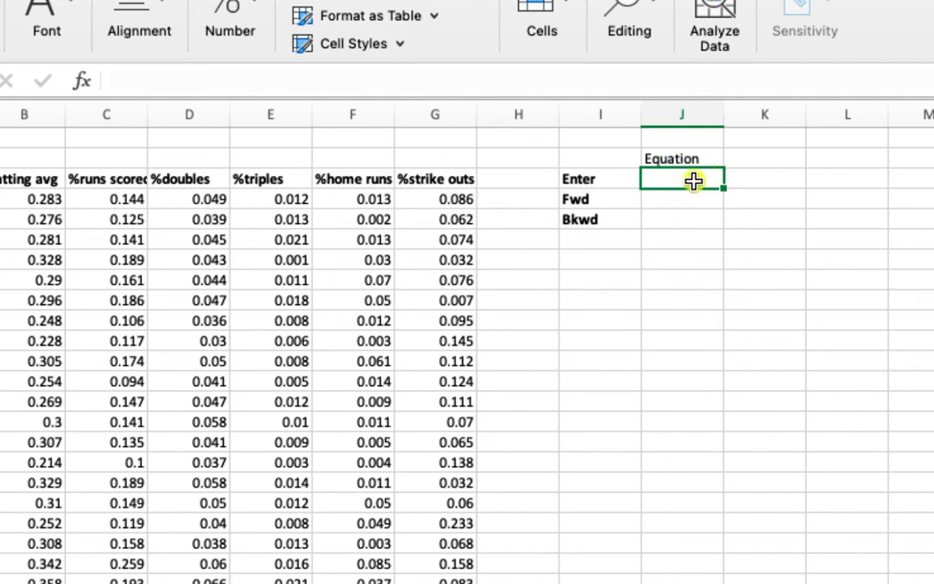
{"action": "type", "text": "'="}
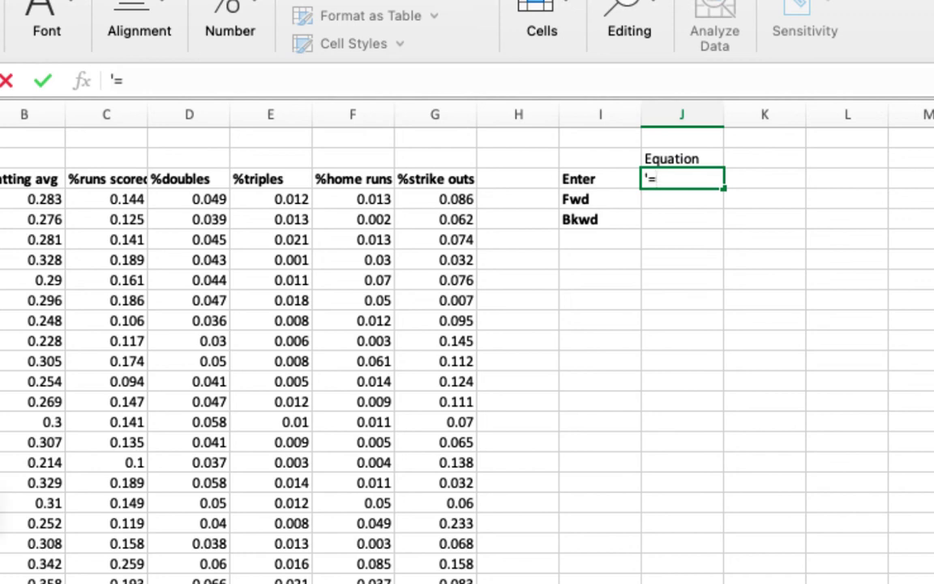
{"action": "type", "text": "0.31"}
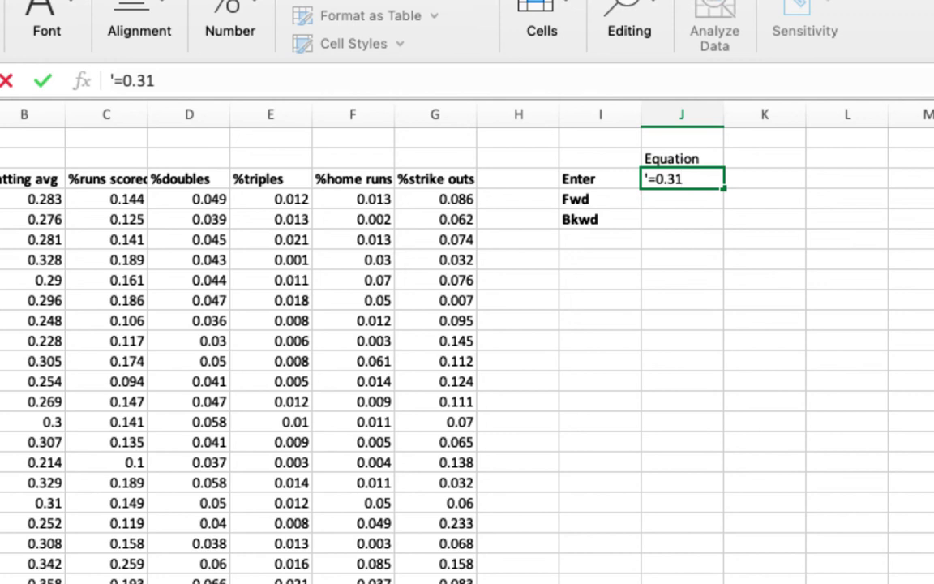
{"action": "type", "text": "-0.499"}
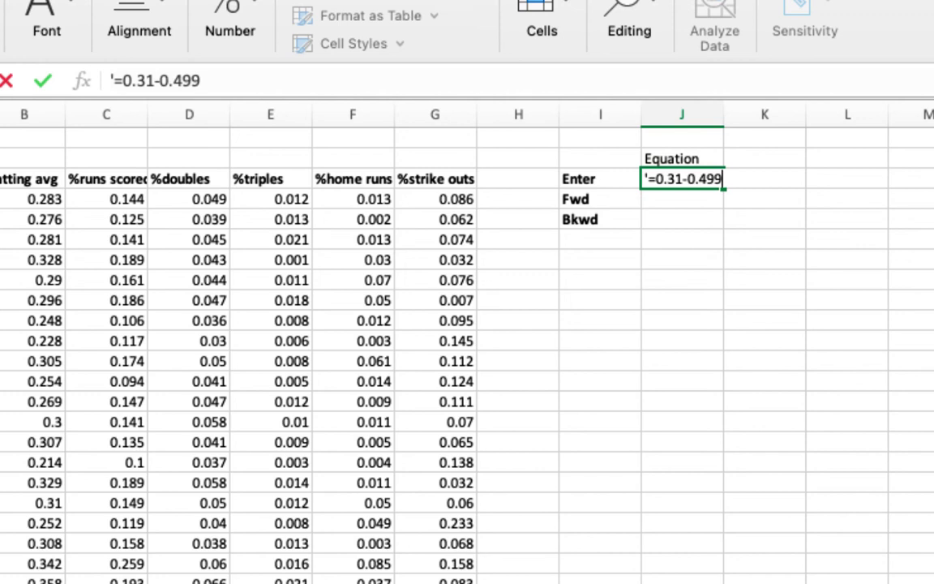
{"action": "type", "text": "*SO"}
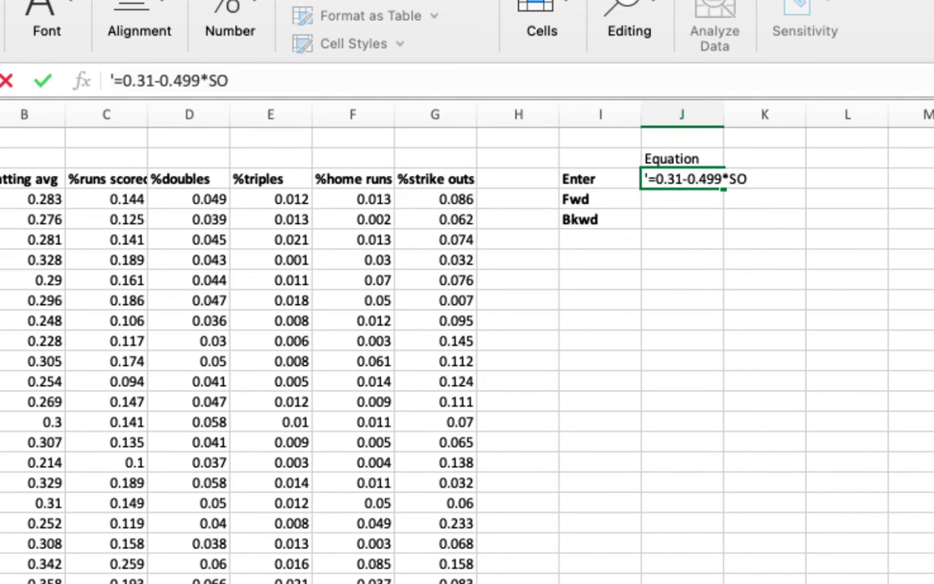
{"action": "type", "text": "+"}
{"action": "type", "text": "0.944"}
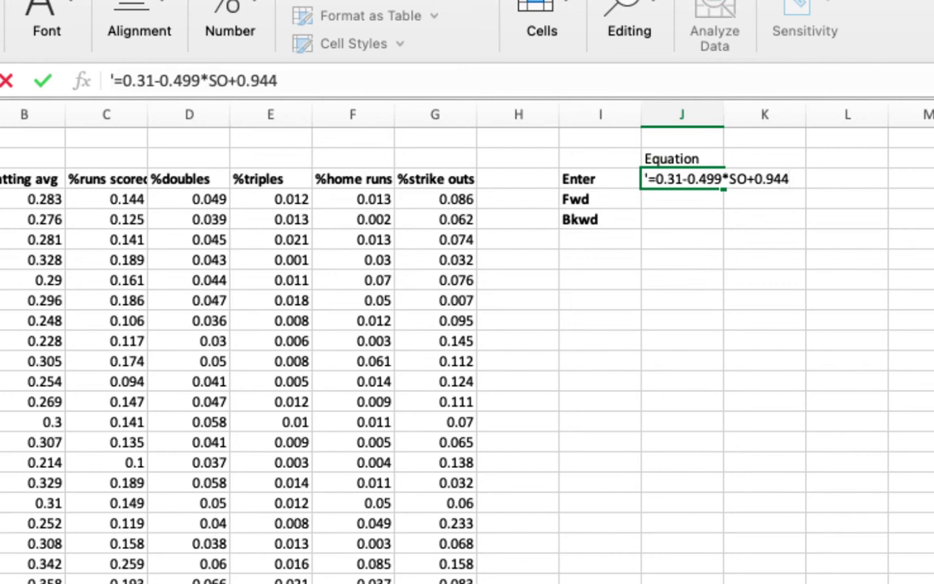
{"action": "type", "text": "*HR"}
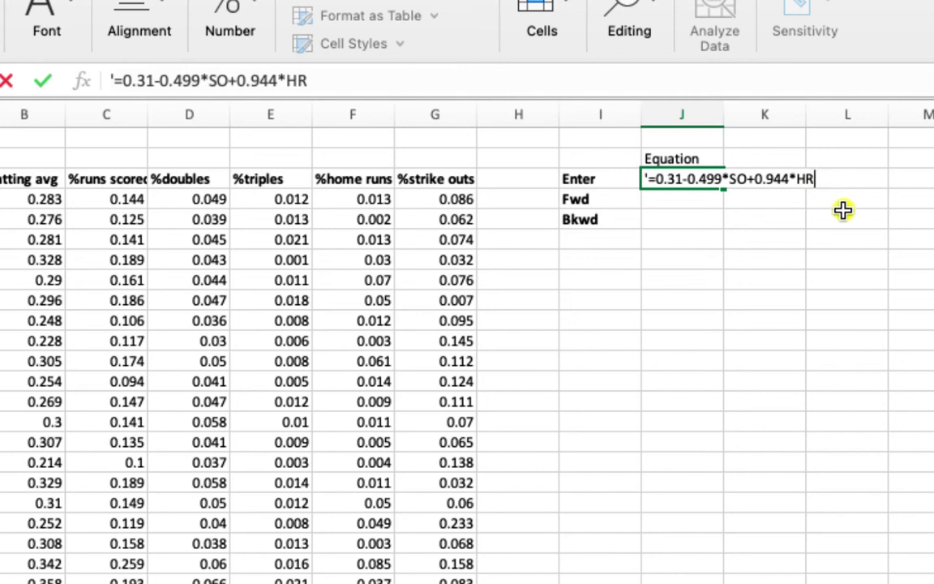
{"action": "key", "text": "Return"}
{"action": "left_click", "coordinate": [682, 180]}
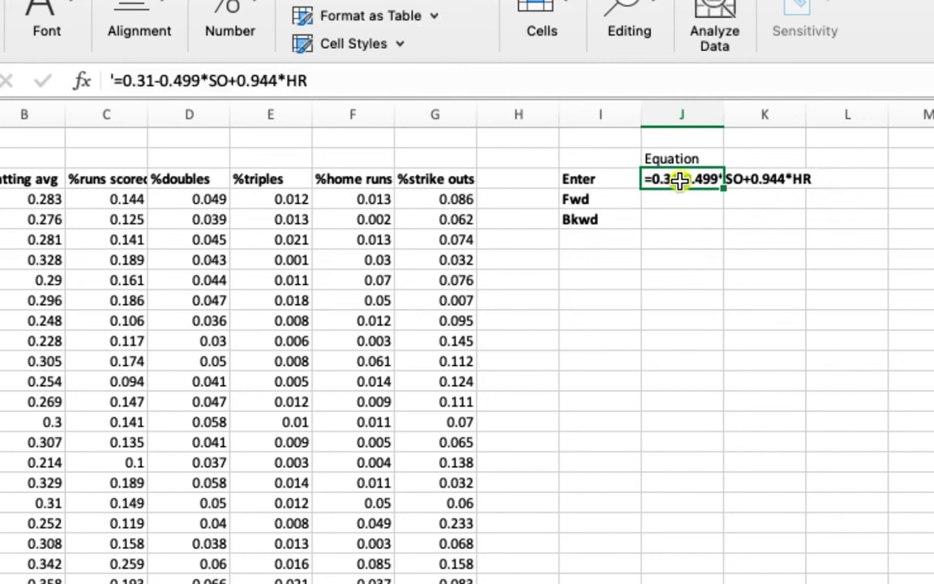
{"action": "double_click", "coordinate": [723, 116]}
{"action": "left_click", "coordinate": [717, 203]}
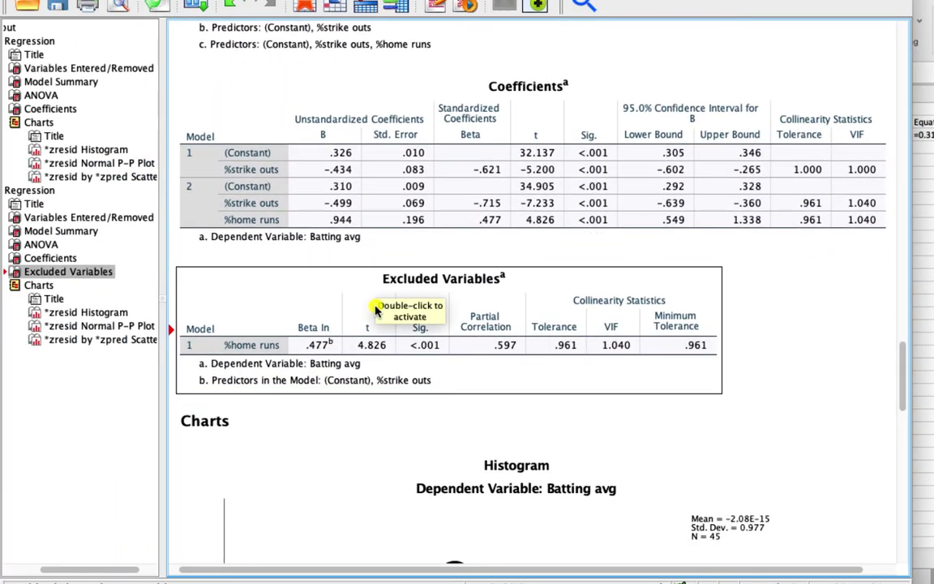
Step: Return to the SPSS output and examine the second regression's Excluded Variables table
{"action": "left_click", "coordinate": [375, 309]}
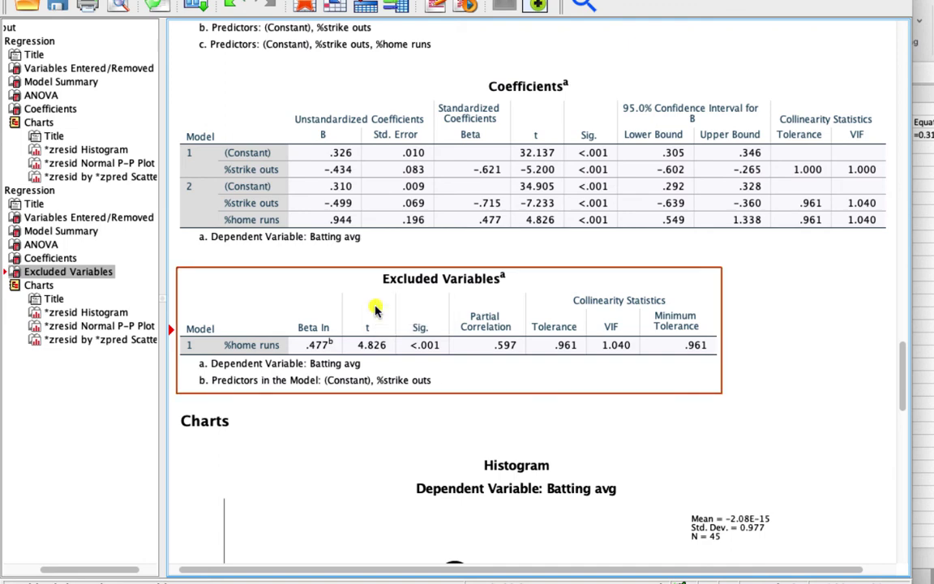